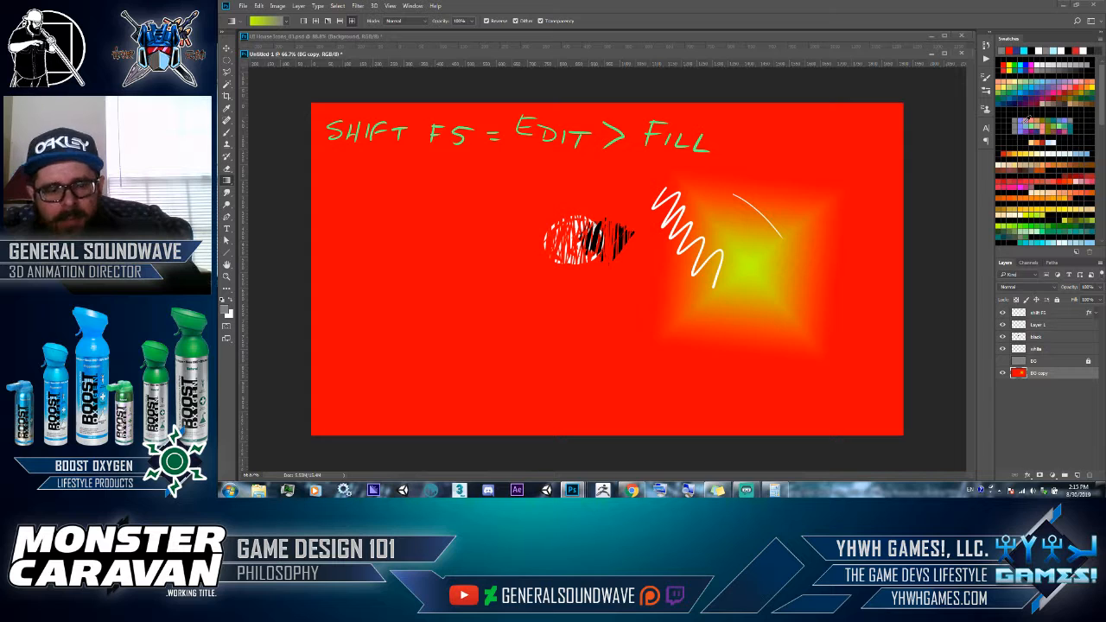
- Fill the BG copy layer with solid gray using the Fill command
{"action": "key", "text": "shift+F5"}
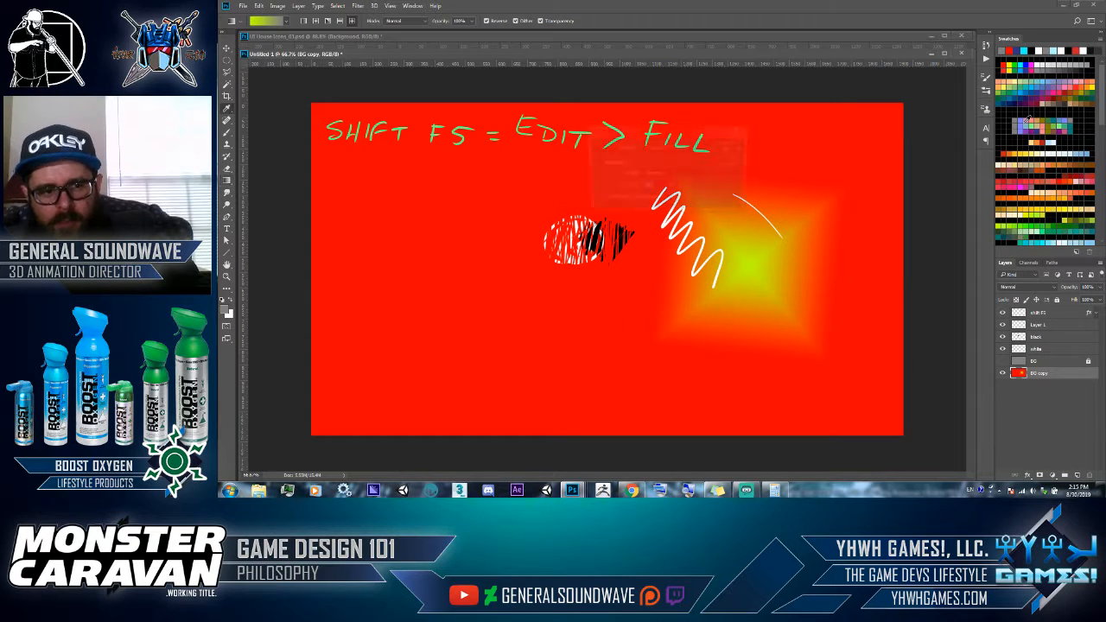
{"action": "key", "text": "Return"}
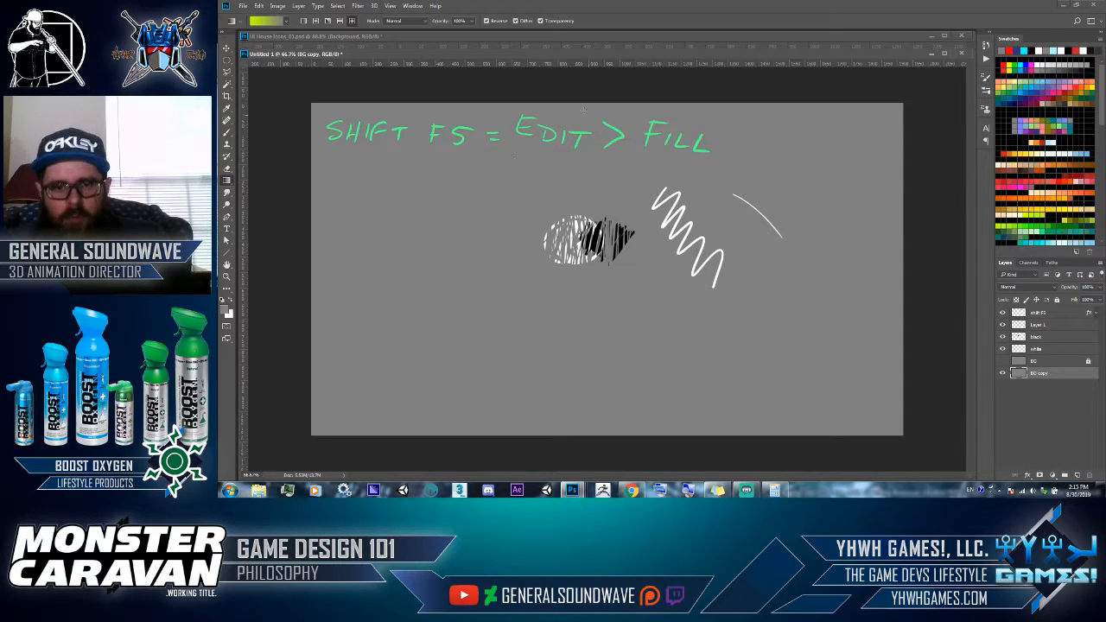
- Toggle the white layer's visibility, try an enlarged Eraser over the white scribble on BG copy, and undo the stroke
{"action": "key", "text": "e"}
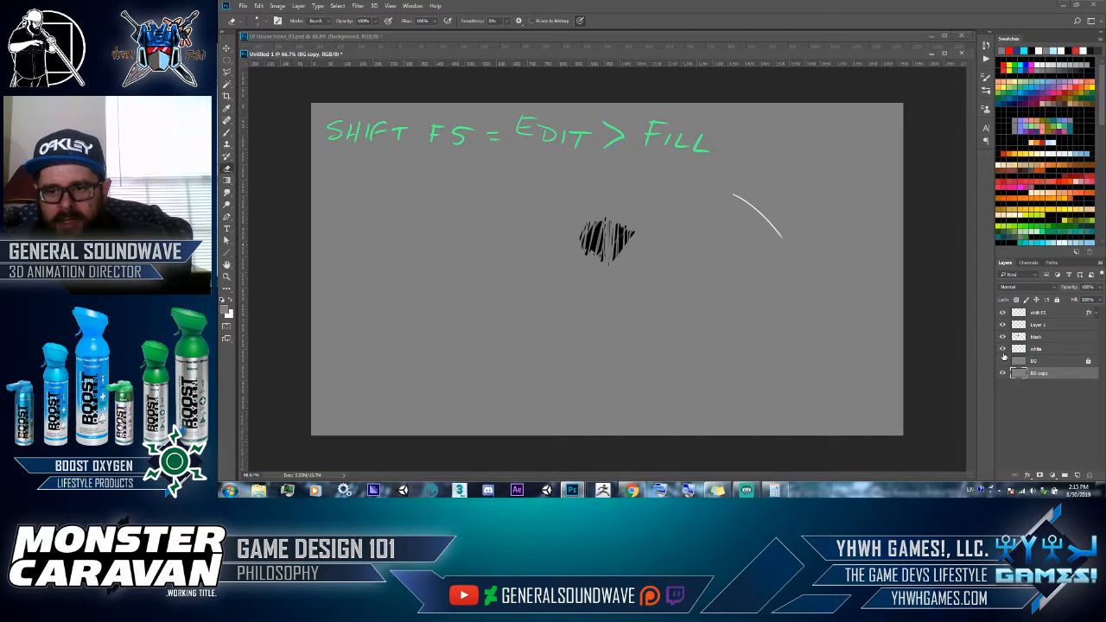
{"action": "left_click", "coordinate": [1003, 349]}
{"action": "left_click", "coordinate": [1003, 350]}
{"action": "left_click", "coordinate": [1004, 350]}
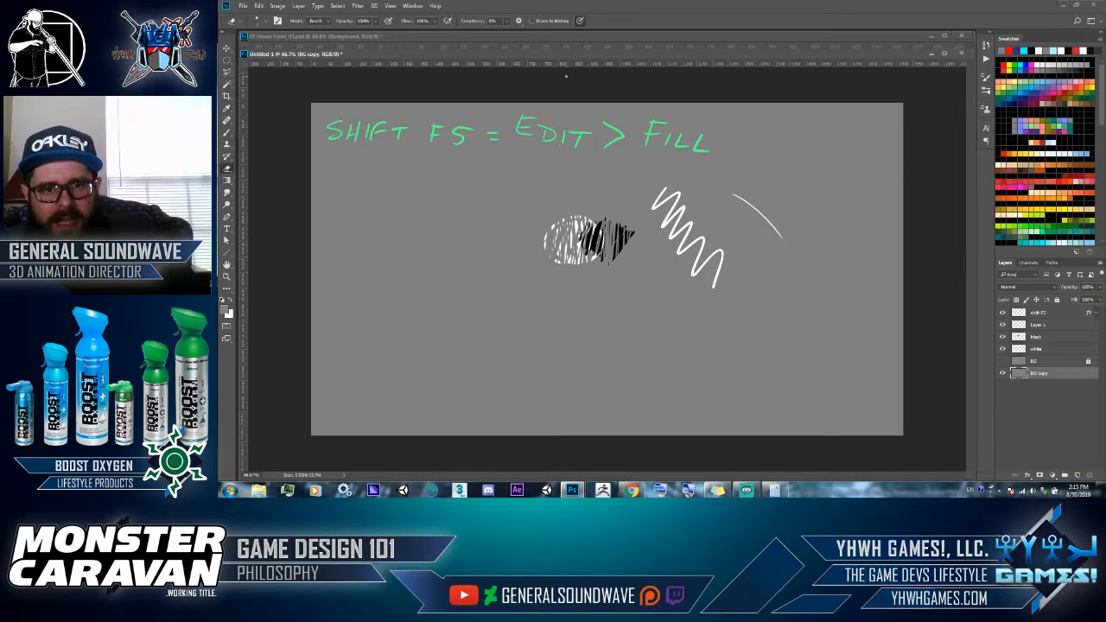
{"action": "key", "text": "]"}
{"action": "key", "text": "]"}
{"action": "key", "text": "]"}
{"action": "key", "text": "]"}
{"action": "key", "text": "]"}
{"action": "key", "text": "]"}
{"action": "key", "text": "]"}
{"action": "key", "text": "]"}
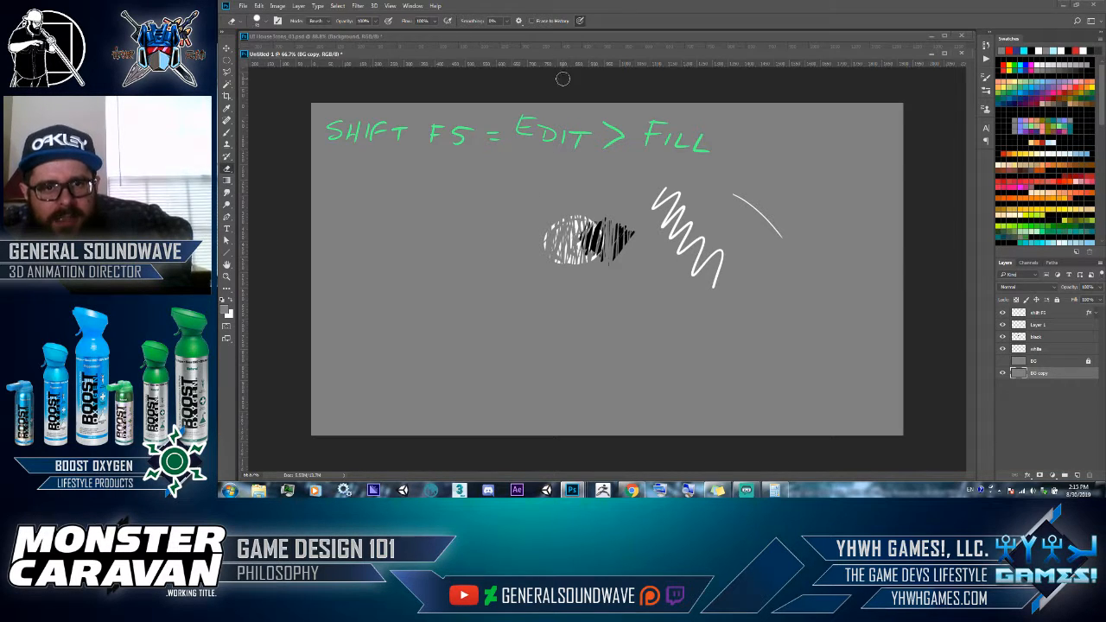
{"action": "mouse_move", "coordinate": [543, 188]}
{"action": "left_mouse_down"}
{"action": "mouse_move", "coordinate": [562, 277]}
{"action": "mouse_move", "coordinate": [572, 197]}
{"action": "left_mouse_up"}
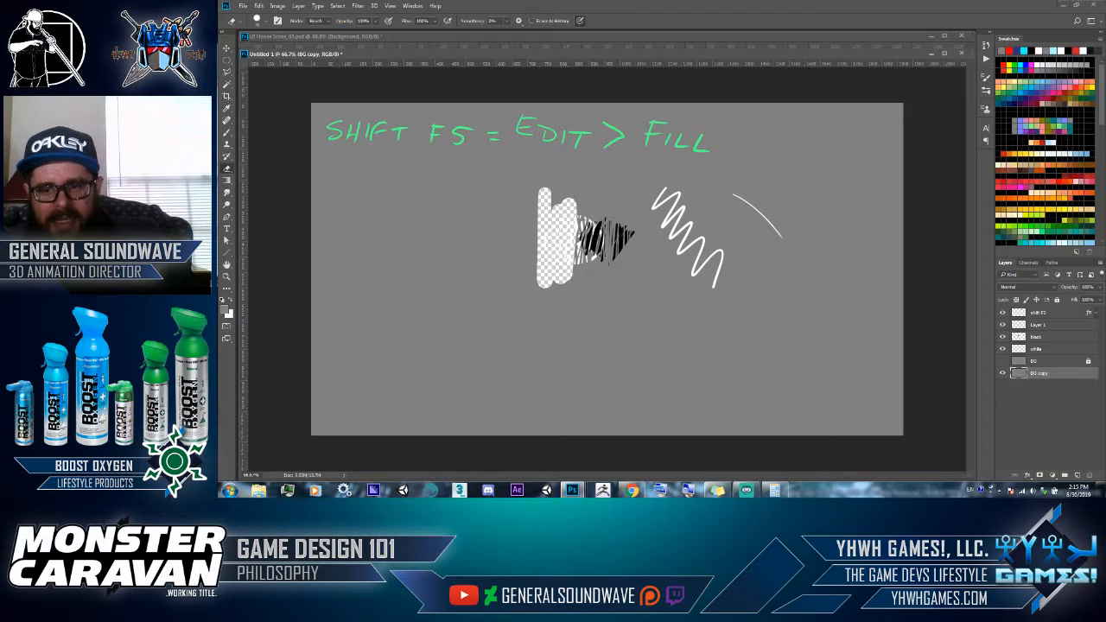
{"action": "key", "text": "ctrl+z"}
- Erase the oval white scribble on the white layer, and undo the erasure
{"action": "left_click", "coordinate": [1028, 349]}
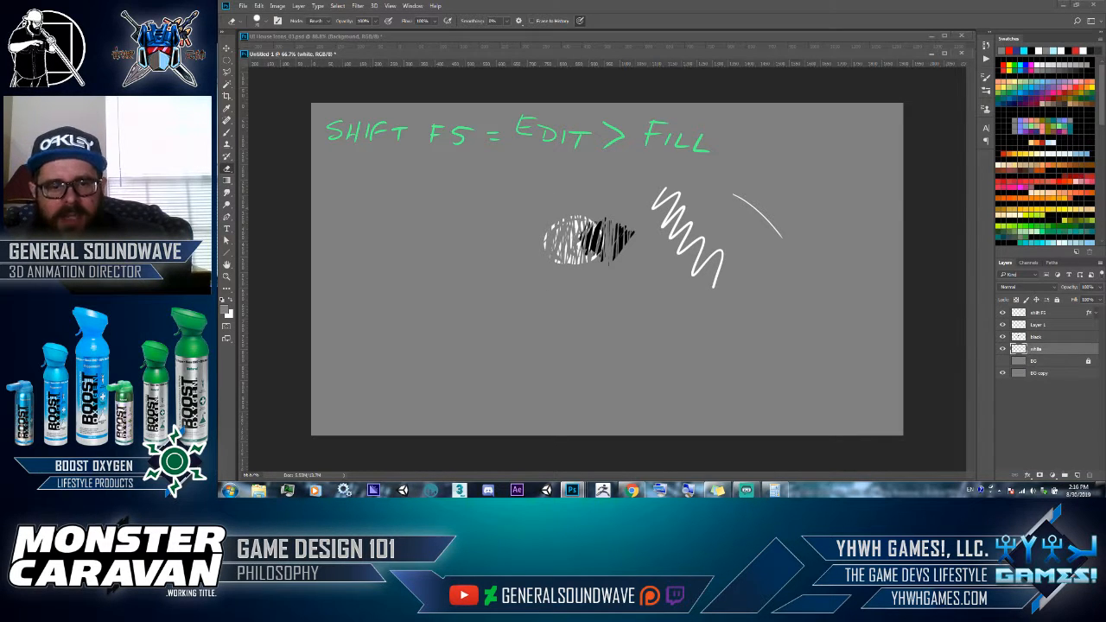
{"action": "mouse_move", "coordinate": [537, 231]}
{"action": "left_mouse_down"}
{"action": "mouse_move", "coordinate": [565, 277]}
{"action": "mouse_move", "coordinate": [565, 217]}
{"action": "mouse_move", "coordinate": [576, 268]}
{"action": "mouse_move", "coordinate": [579, 216]}
{"action": "left_mouse_up"}
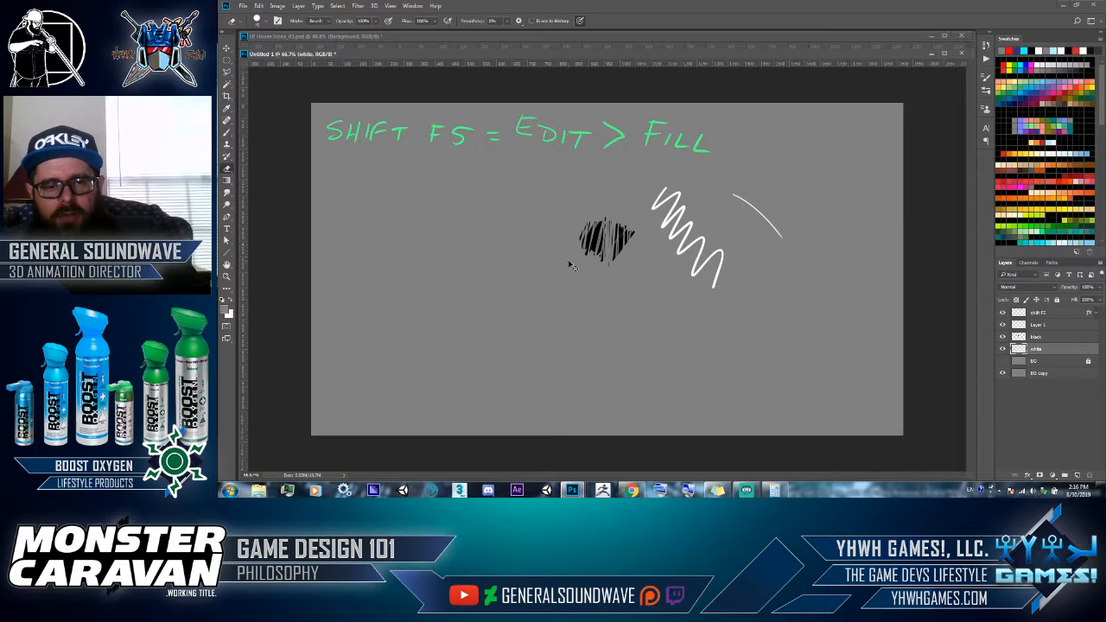
{"action": "key", "text": "ctrl+z"}
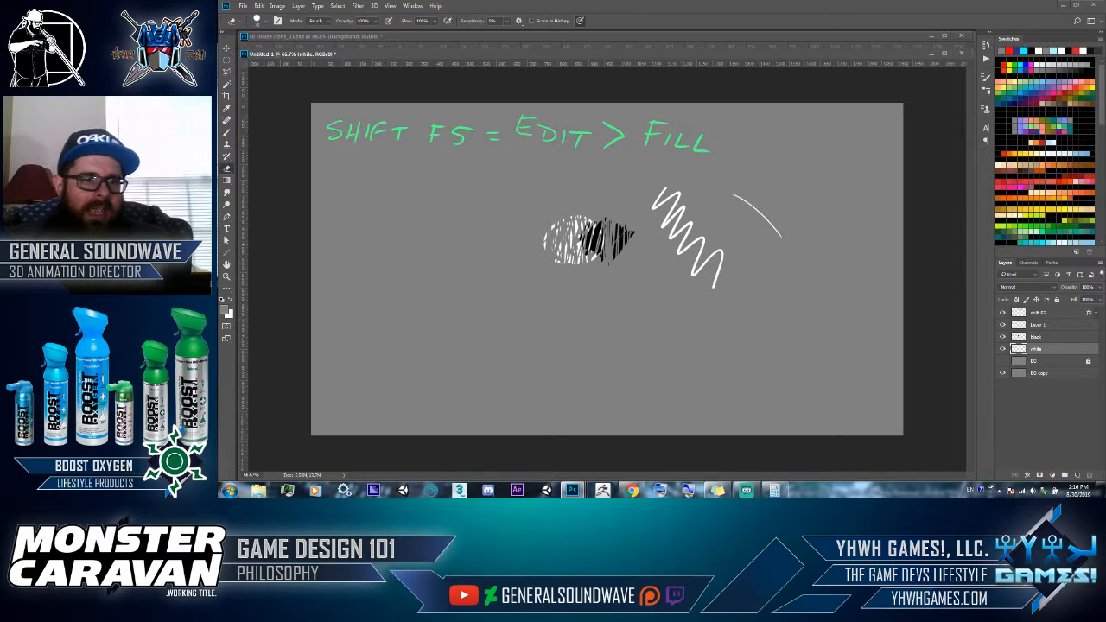
- Draw a tall elliptical selection overlapping the left part of the oval white scribble and shift its outline slightly
{"action": "left_click", "coordinate": [228, 62]}
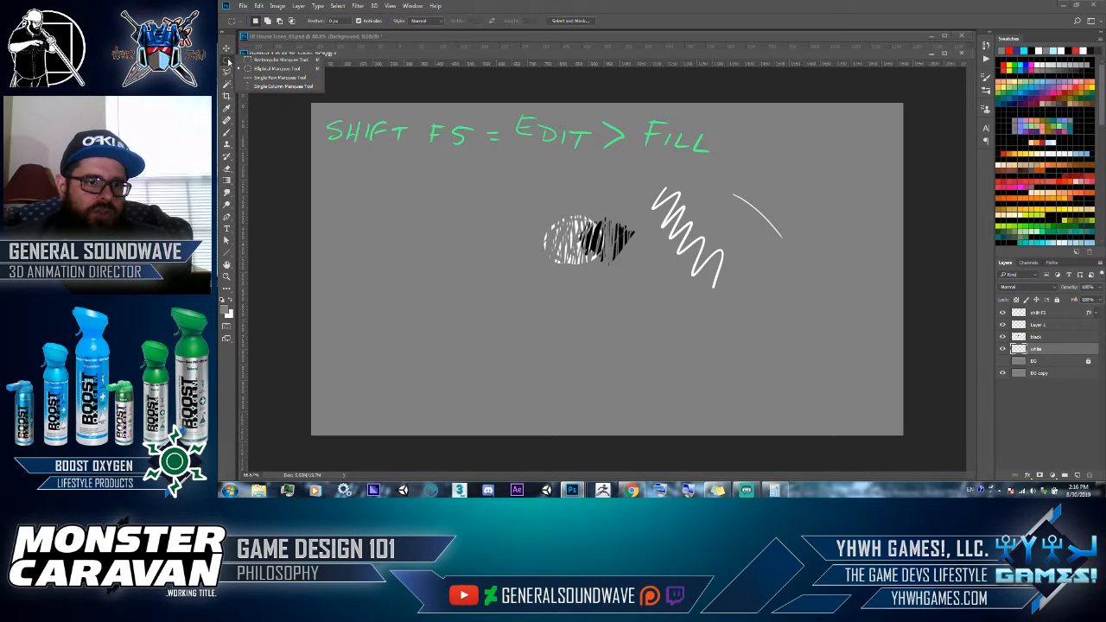
{"action": "left_click", "coordinate": [227, 72]}
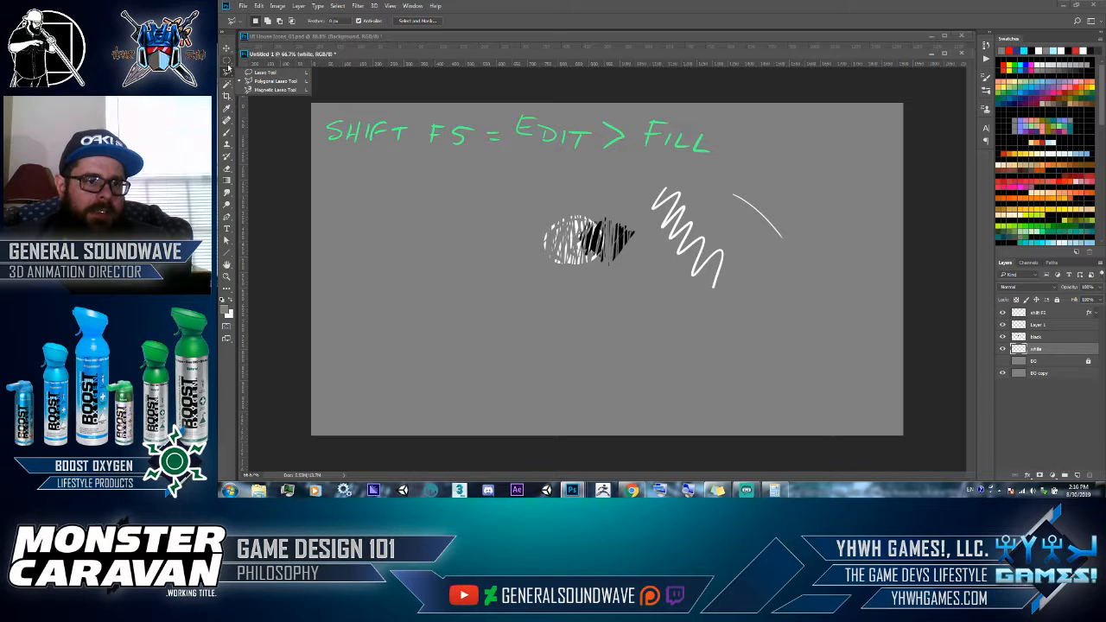
{"action": "left_click", "coordinate": [228, 63]}
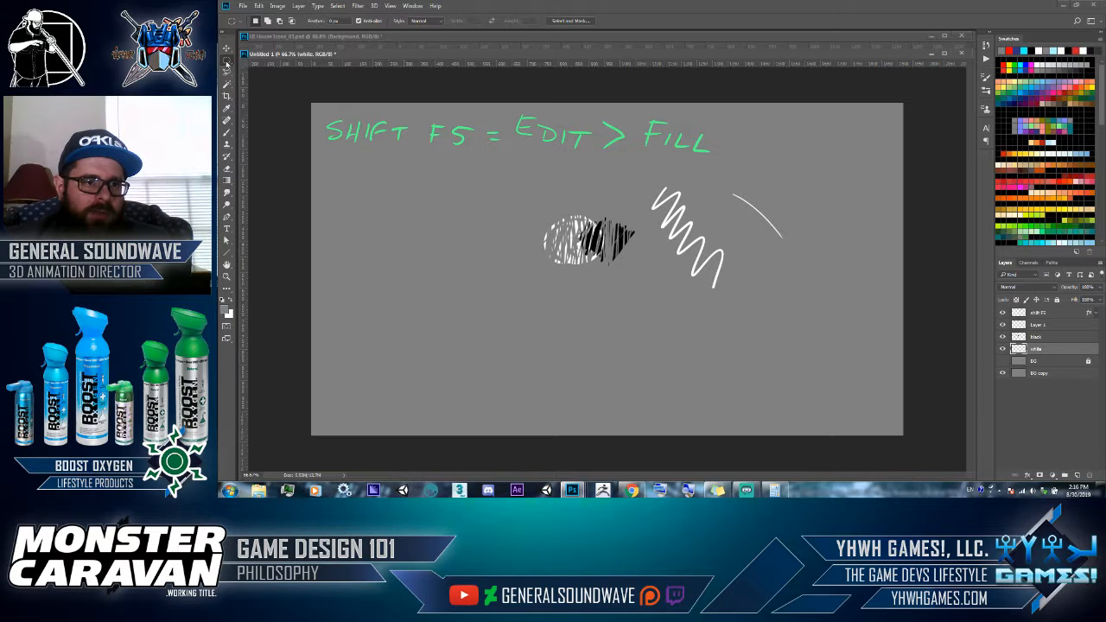
{"action": "left_click_drag", "start_coordinate": [458, 169], "coordinate": [567, 326]}
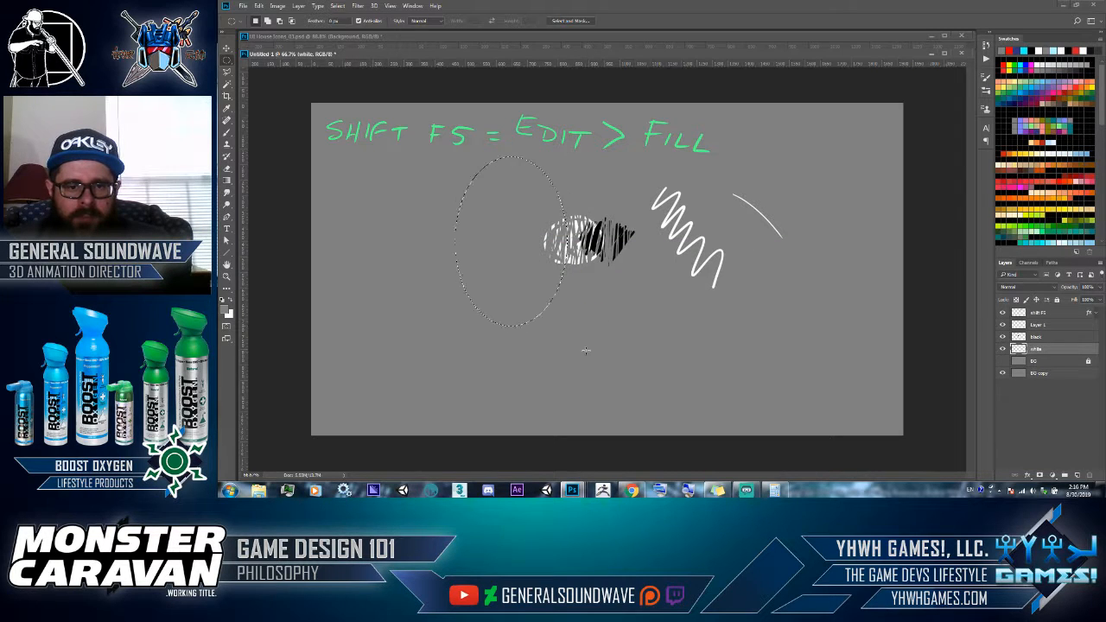
{"action": "mouse_move", "coordinate": [529, 271]}
{"action": "left_mouse_down"}
{"action": "mouse_move", "coordinate": [540, 278]}
{"action": "mouse_move", "coordinate": [519, 251]}
{"action": "mouse_move", "coordinate": [526, 244]}
{"action": "mouse_move", "coordinate": [532, 261]}
{"action": "left_mouse_up"}
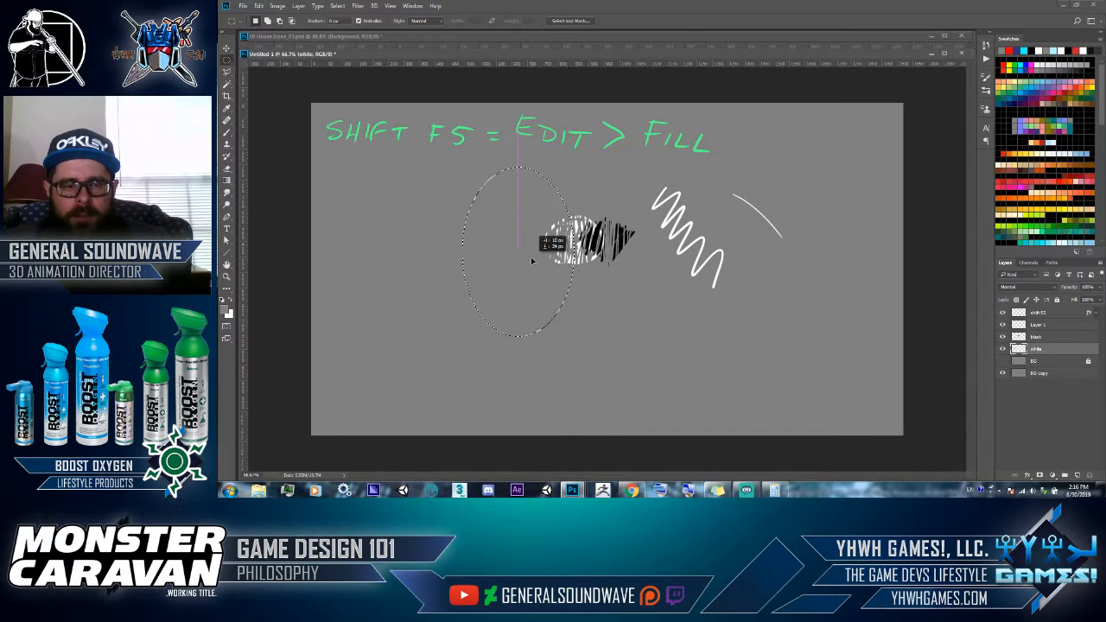
- Move the selected part of the white scribble to the left with the Move tool, and undo the move
{"action": "left_click", "coordinate": [229, 51]}
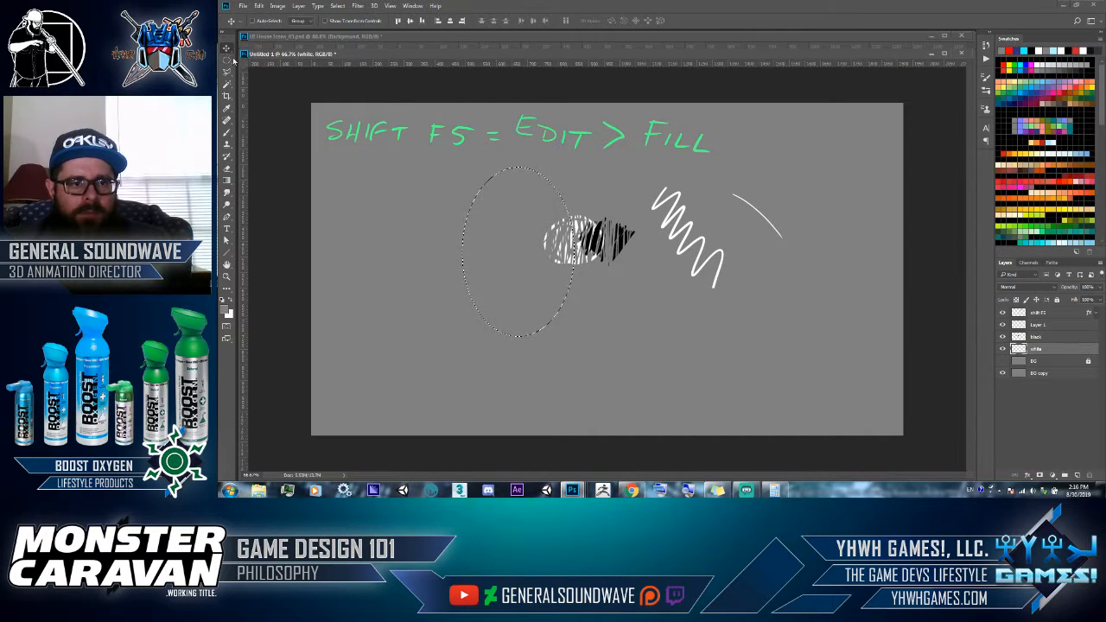
{"action": "left_click_drag", "start_coordinate": [545, 258], "coordinate": [513, 258]}
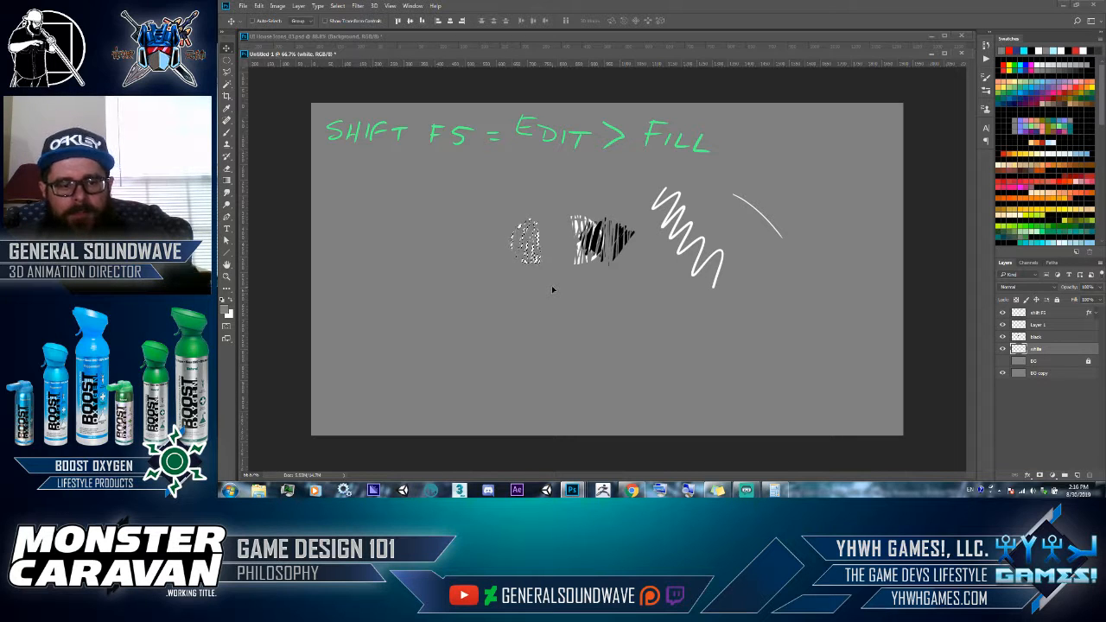
{"action": "key", "text": "ctrl+z"}
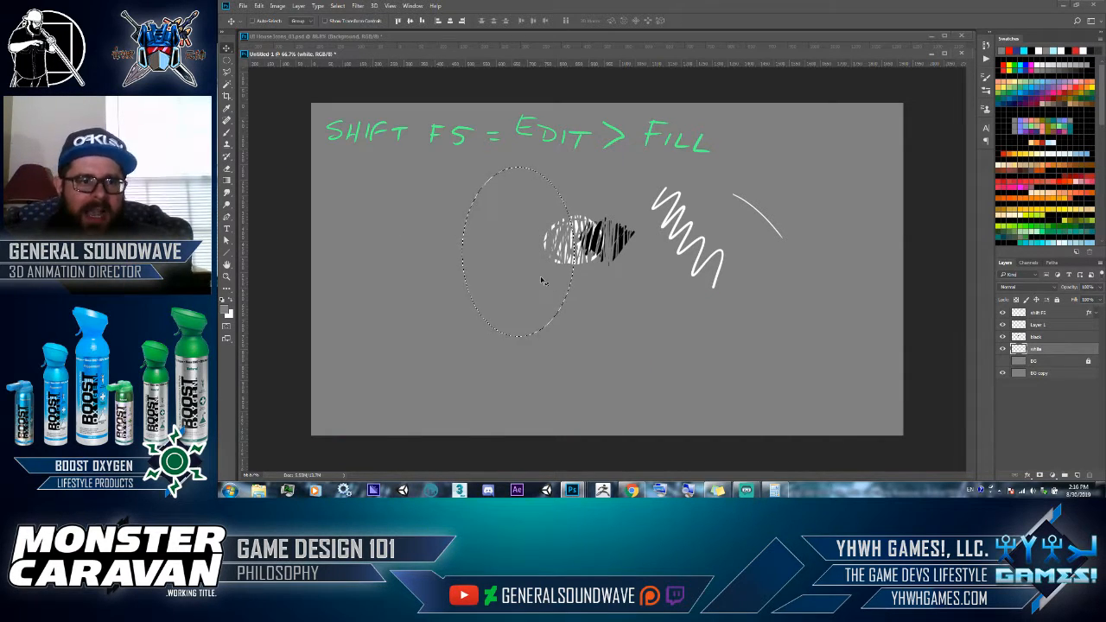
- Reposition only the elliptical selection outline slightly up and to the right, and switch to the Move tool
{"action": "left_click", "coordinate": [228, 60]}
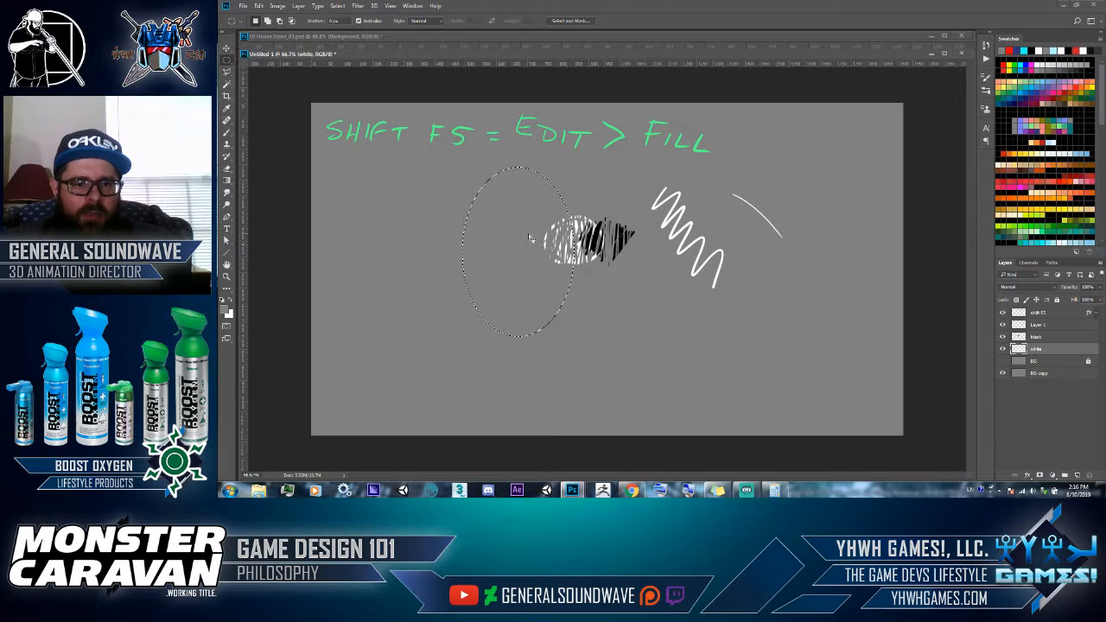
{"action": "left_click_drag", "start_coordinate": [529, 238], "coordinate": [534, 233]}
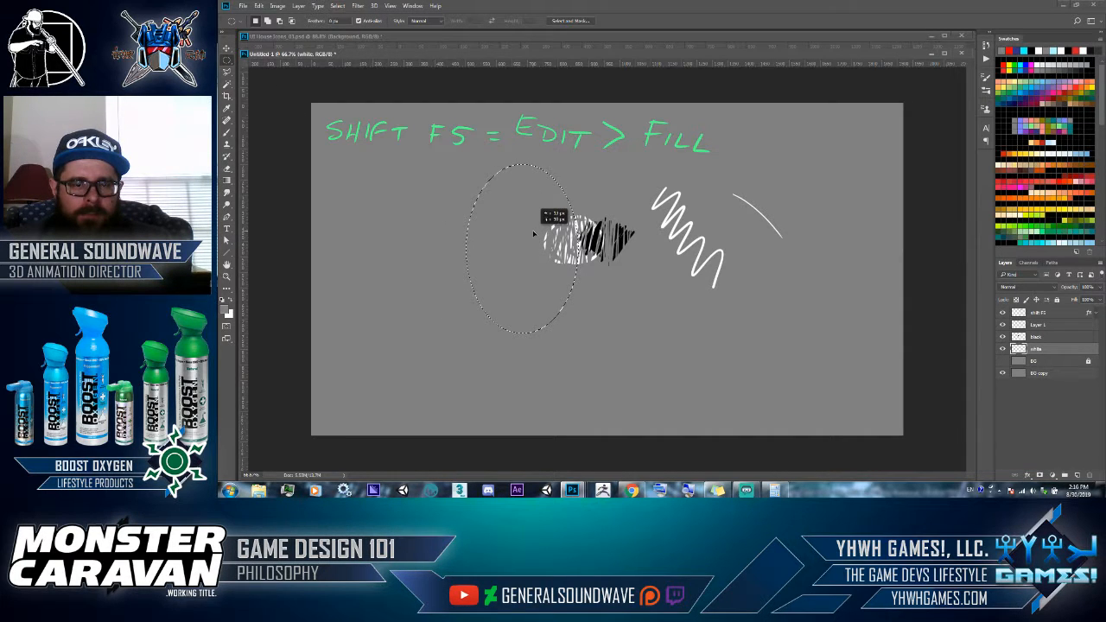
{"action": "key", "text": "v"}
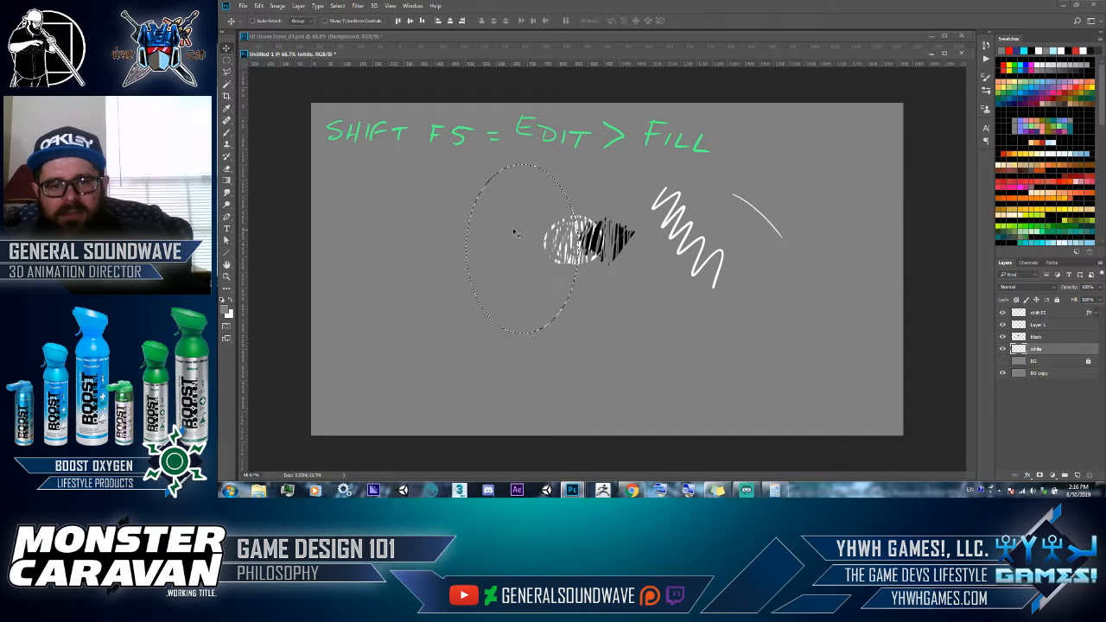
{"action": "mouse_move", "coordinate": [514, 231]}
{"action": "left_mouse_down"}
{"action": "mouse_move", "coordinate": [466, 233]}
{"action": "mouse_move", "coordinate": [510, 229]}
{"action": "mouse_move", "coordinate": [508, 212]}
{"action": "mouse_move", "coordinate": [510, 223]}
{"action": "left_mouse_up"}
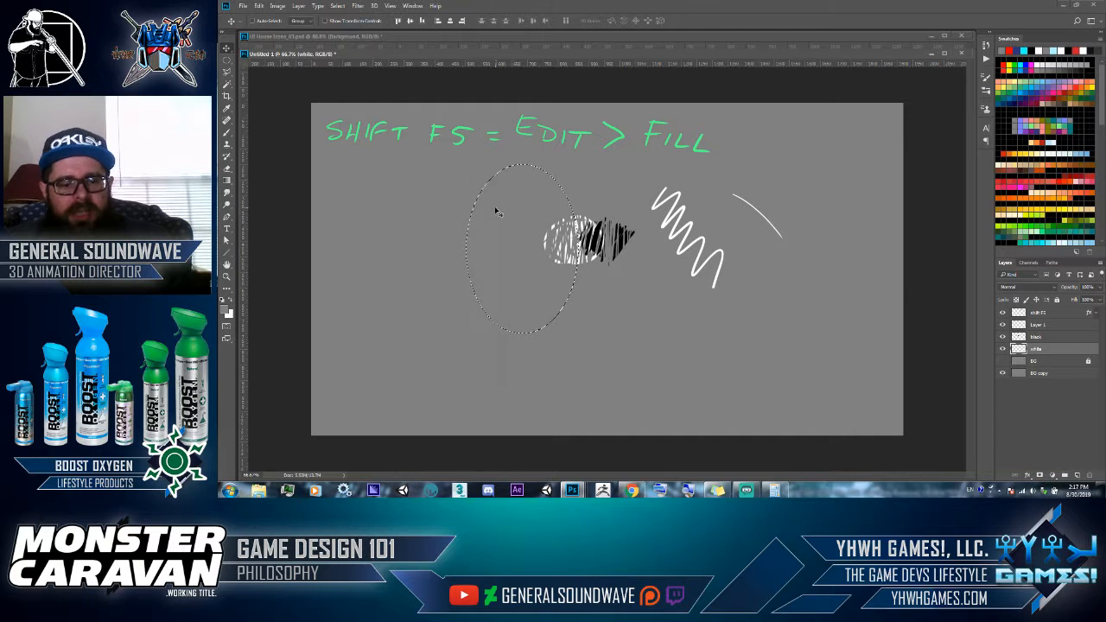
- Replace the ellipse with a tall rectangular marquee selection overlapping the left part of the oval white scribble
{"action": "key", "text": "m"}
{"action": "left_click_drag", "start_coordinate": [496, 212], "coordinate": [550, 285]}
{"action": "left_click_drag", "start_coordinate": [459, 158], "coordinate": [558, 312]}
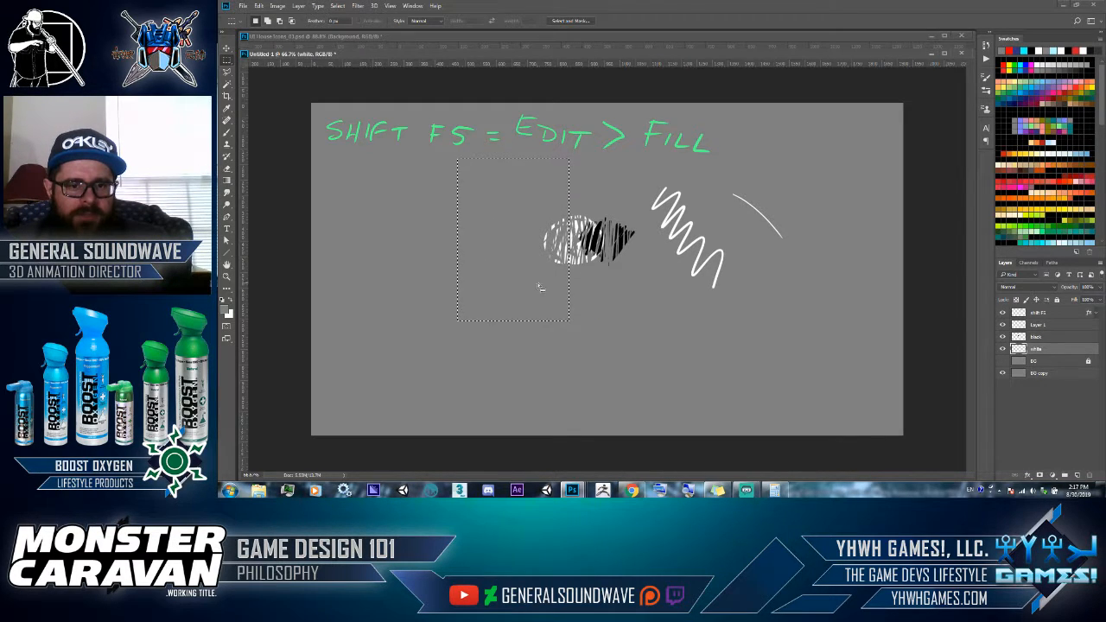
{"action": "key", "text": "shift+m"}
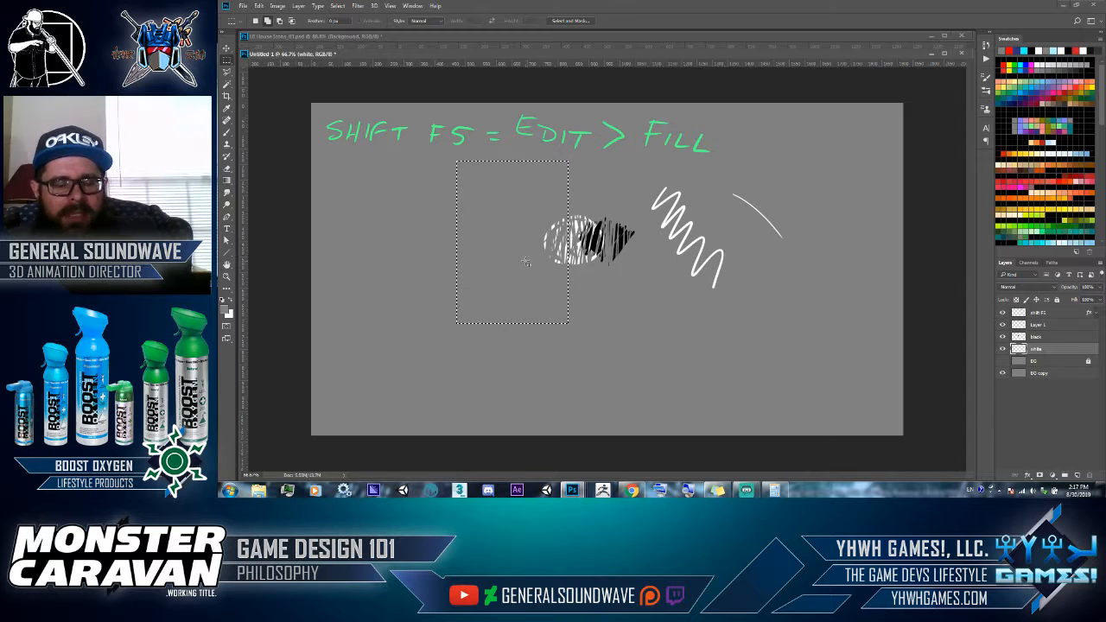
{"action": "key", "text": "shift+m"}
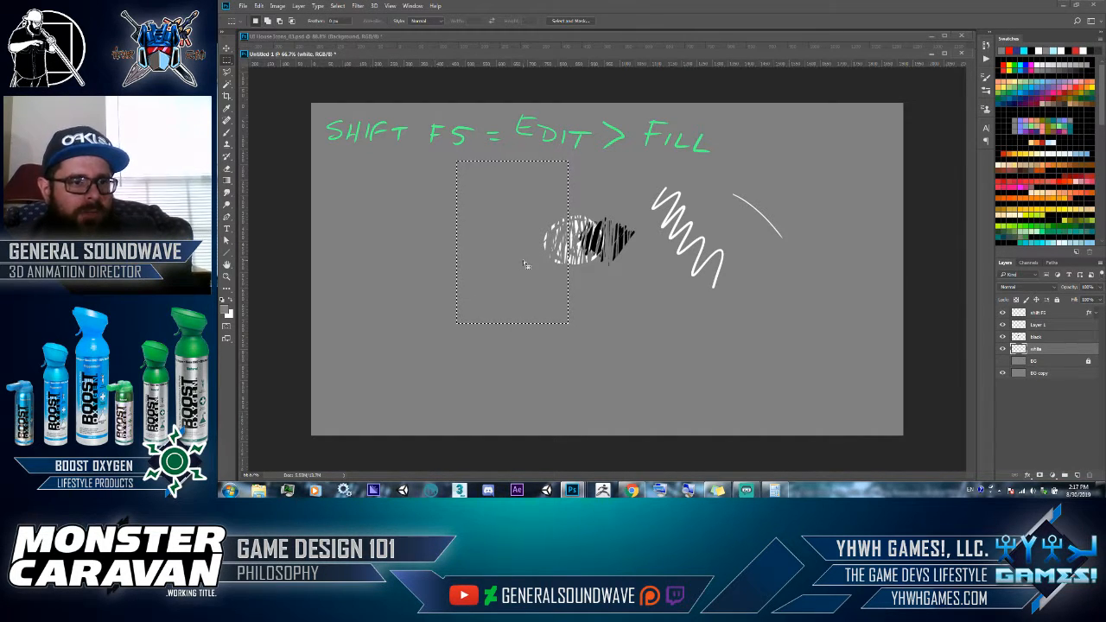
- Make a Single Row Marquee selection across the canvas just below the oval scribbles
{"action": "left_click", "coordinate": [227, 62]}
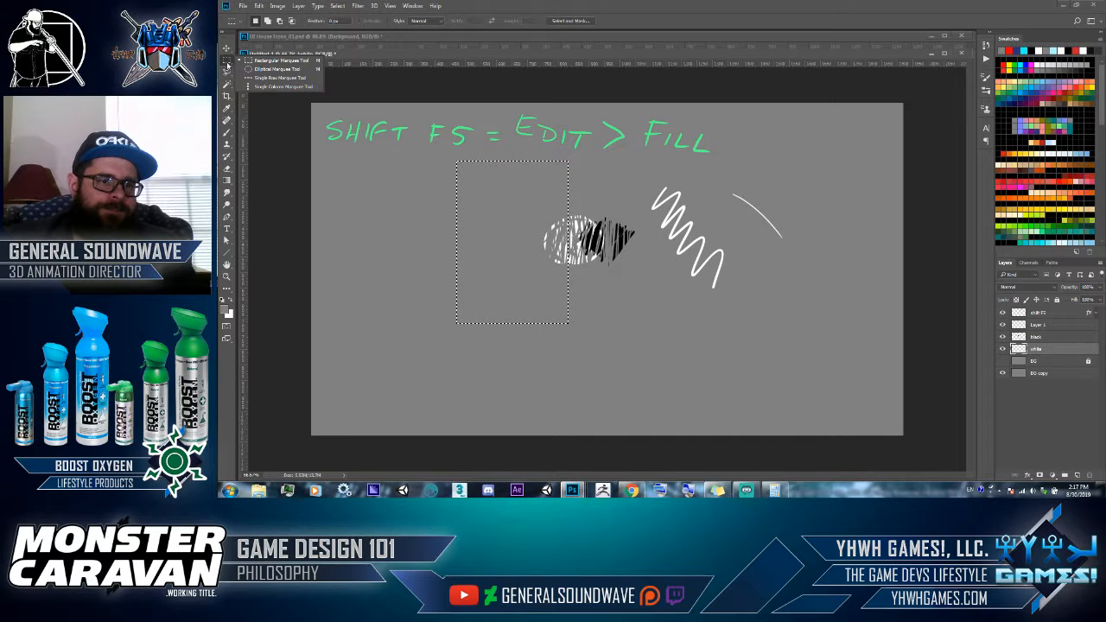
{"action": "left_click", "coordinate": [296, 79]}
{"action": "left_click_drag", "start_coordinate": [400, 207], "coordinate": [472, 274]}
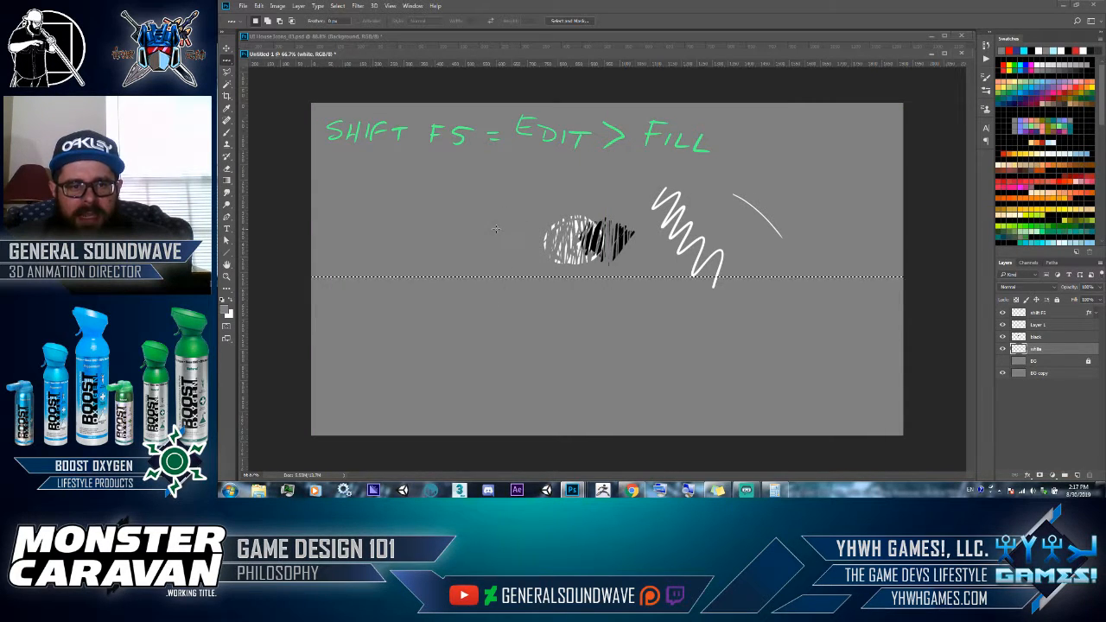
- Draw a narrow rectangular marquee selection on the empty left side of the canvas and deselect it
{"action": "left_click", "coordinate": [226, 59]}
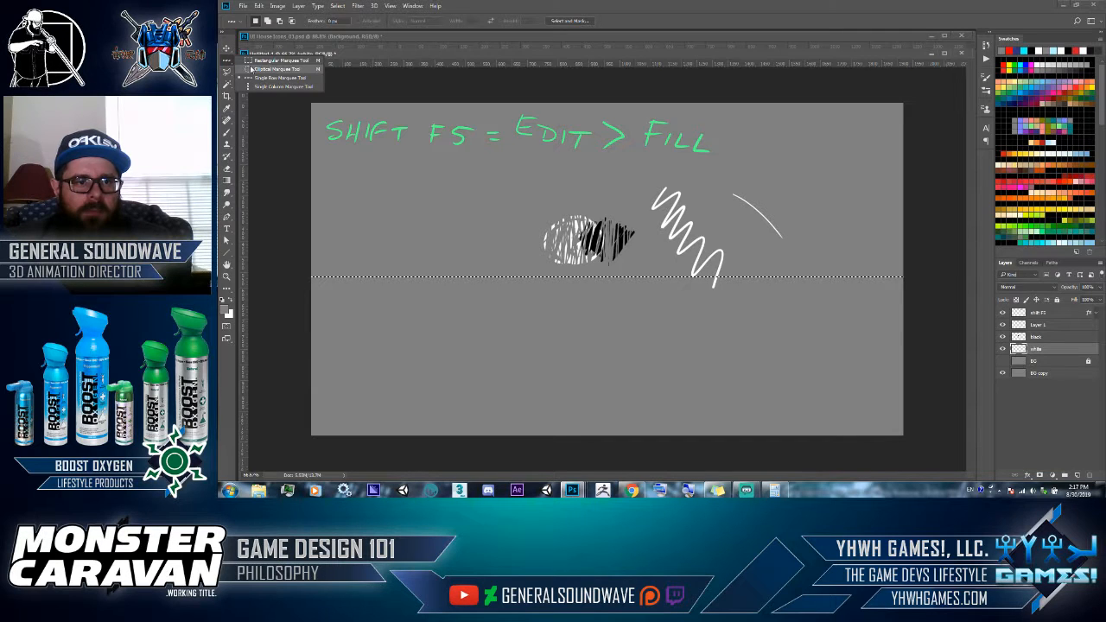
{"action": "left_click", "coordinate": [251, 62]}
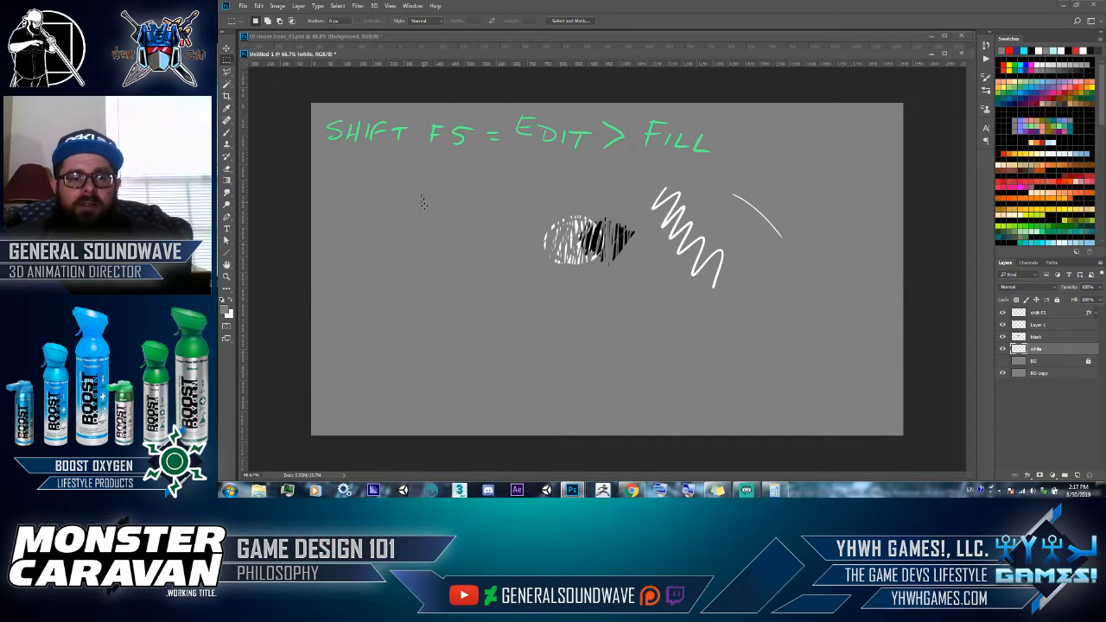
{"action": "left_click_drag", "start_coordinate": [421, 196], "coordinate": [464, 332]}
{"action": "left_click", "coordinate": [484, 277]}
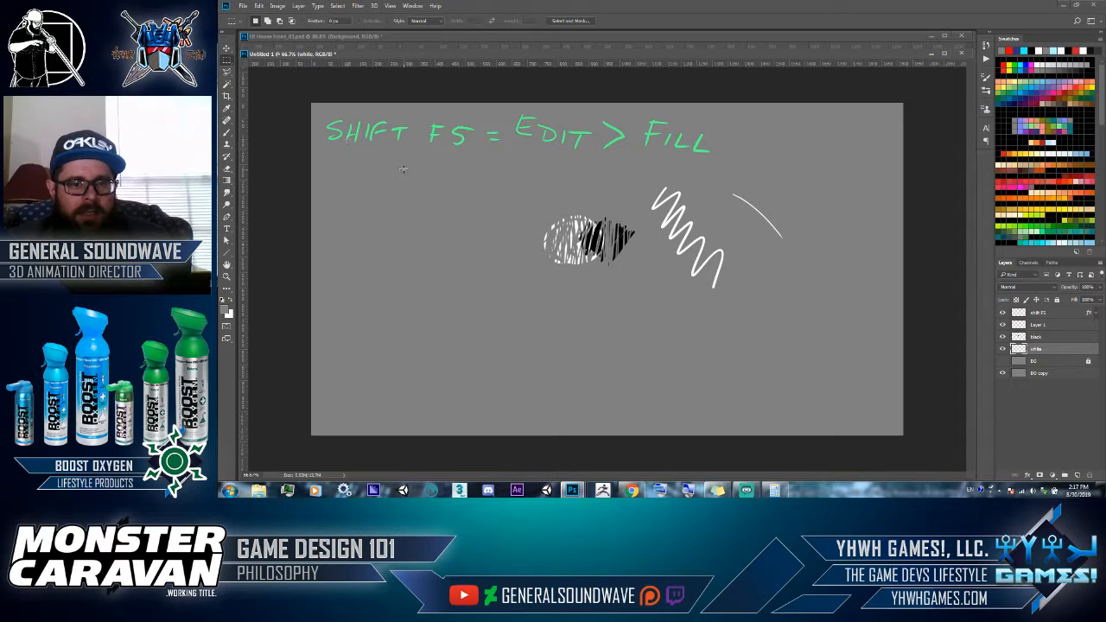
- Draw a large winding freehand Lasso selection around the canvas's left half, nudge its outline, and deselect it
{"action": "mouse_move", "coordinate": [226, 74]}
{"action": "left_mouse_down"}
{"action": "mouse_move", "coordinate": [245, 90]}
{"action": "mouse_move", "coordinate": [260, 72]}
{"action": "left_mouse_up"}
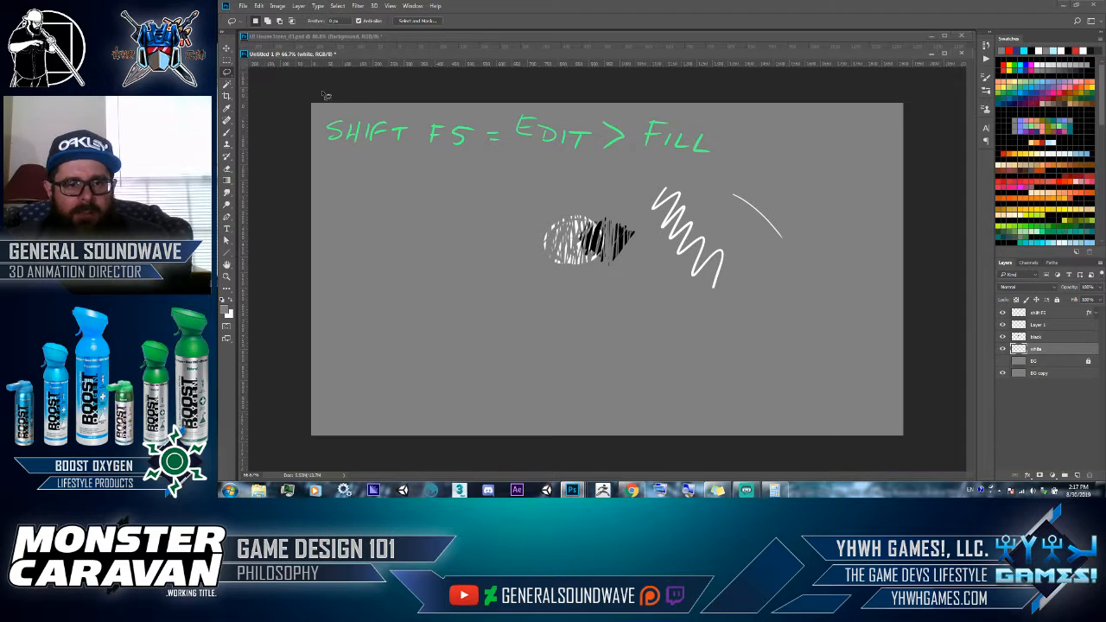
{"action": "left_click_drag", "start_coordinate": [443, 197], "coordinate": [515, 205]}
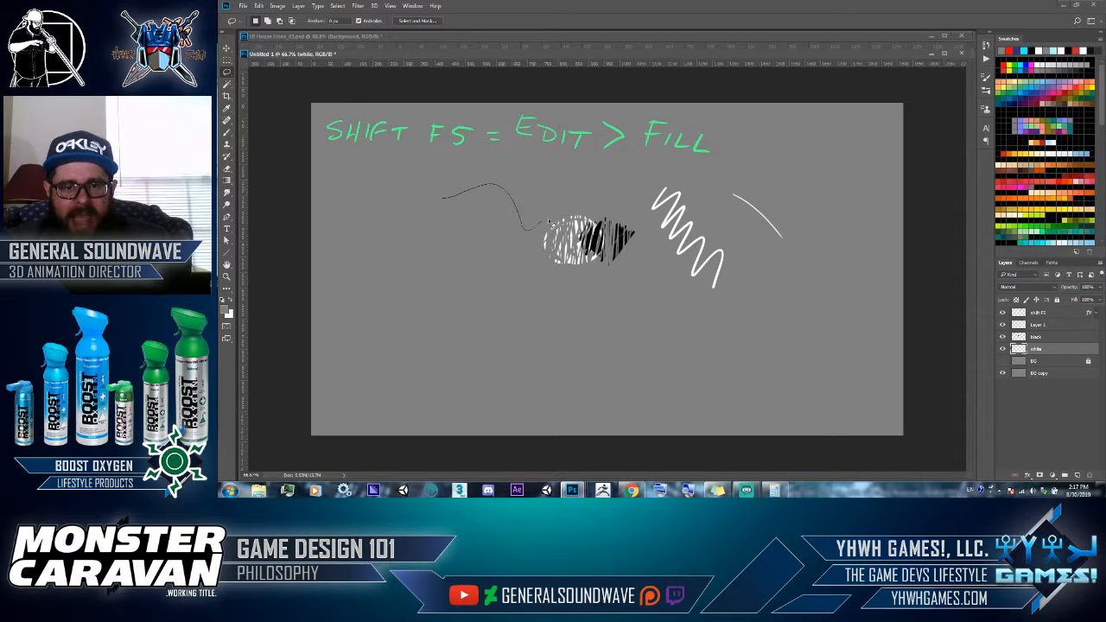
{"action": "mouse_move", "coordinate": [554, 317]}
{"action": "left_mouse_down"}
{"action": "mouse_move", "coordinate": [506, 243]}
{"action": "mouse_move", "coordinate": [465, 260]}
{"action": "mouse_move", "coordinate": [456, 326]}
{"action": "mouse_move", "coordinate": [529, 344]}
{"action": "mouse_move", "coordinate": [501, 395]}
{"action": "mouse_move", "coordinate": [443, 366]}
{"action": "mouse_move", "coordinate": [412, 322]}
{"action": "mouse_move", "coordinate": [368, 327]}
{"action": "mouse_move", "coordinate": [377, 294]}
{"action": "mouse_move", "coordinate": [399, 300]}
{"action": "mouse_move", "coordinate": [405, 273]}
{"action": "mouse_move", "coordinate": [357, 234]}
{"action": "mouse_move", "coordinate": [386, 192]}
{"action": "left_mouse_up"}
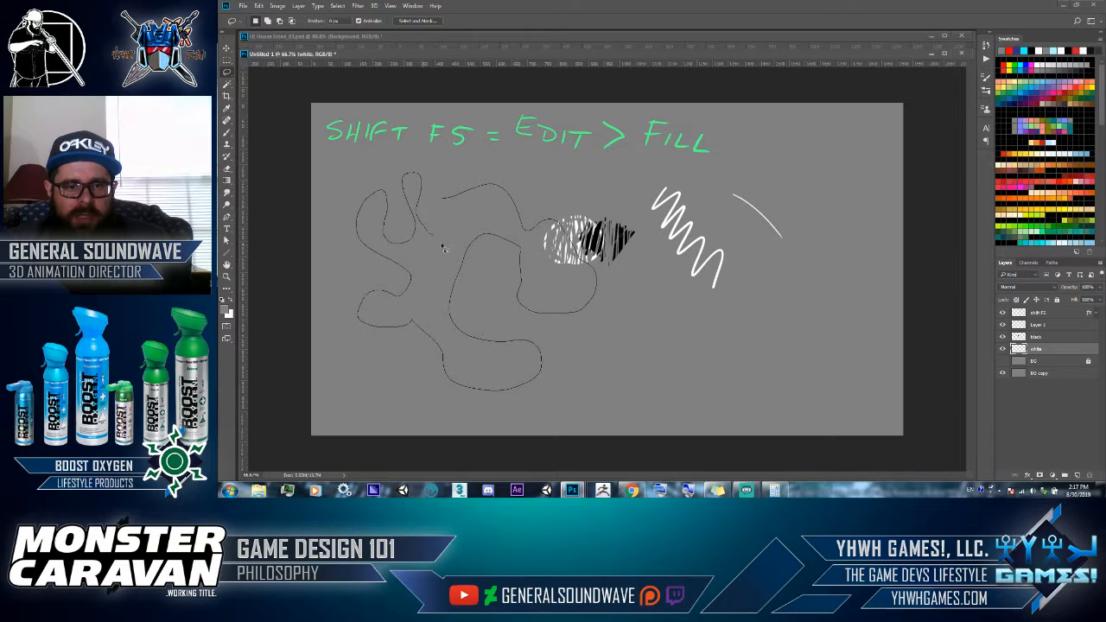
{"action": "left_click_drag", "start_coordinate": [433, 298], "coordinate": [444, 201]}
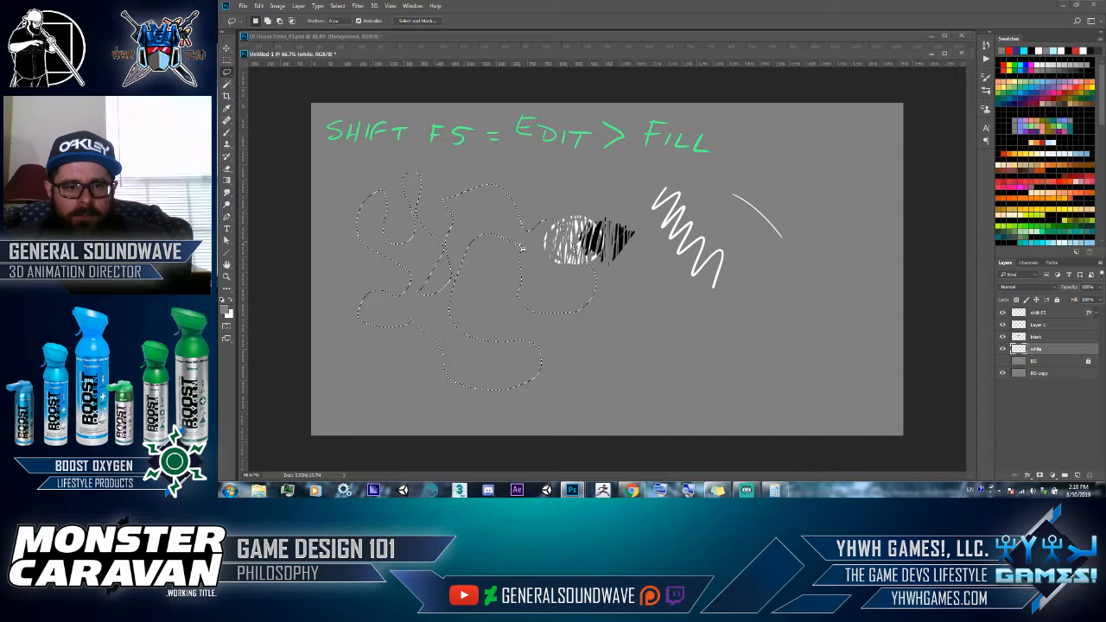
{"action": "mouse_move", "coordinate": [505, 232]}
{"action": "left_mouse_down"}
{"action": "mouse_move", "coordinate": [474, 186]}
{"action": "mouse_move", "coordinate": [510, 226]}
{"action": "left_mouse_up"}
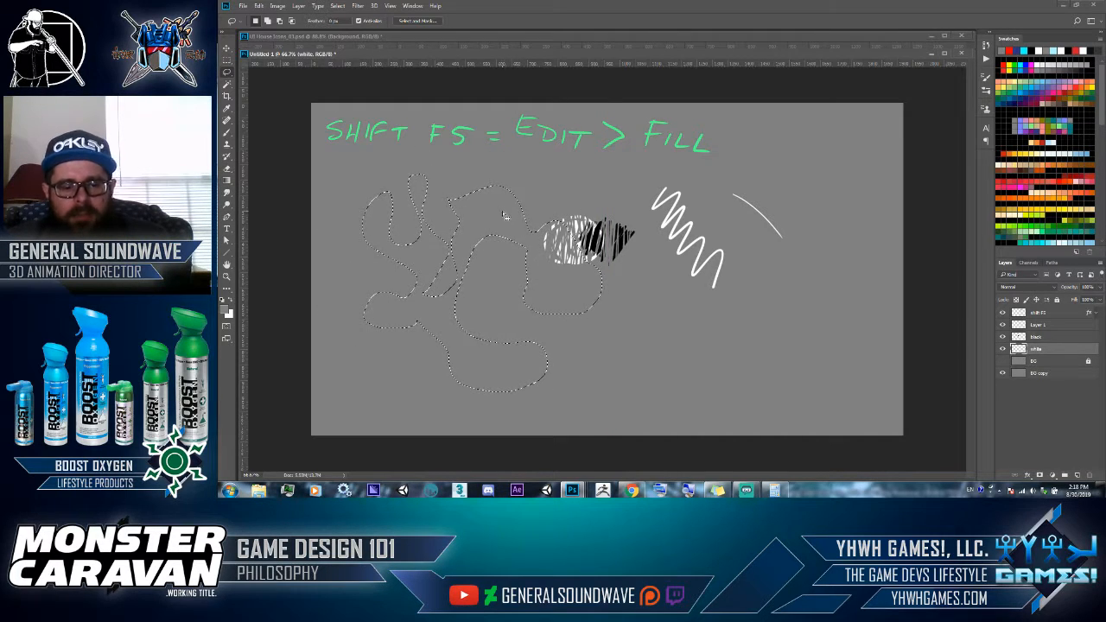
{"action": "left_click", "coordinate": [503, 210]}
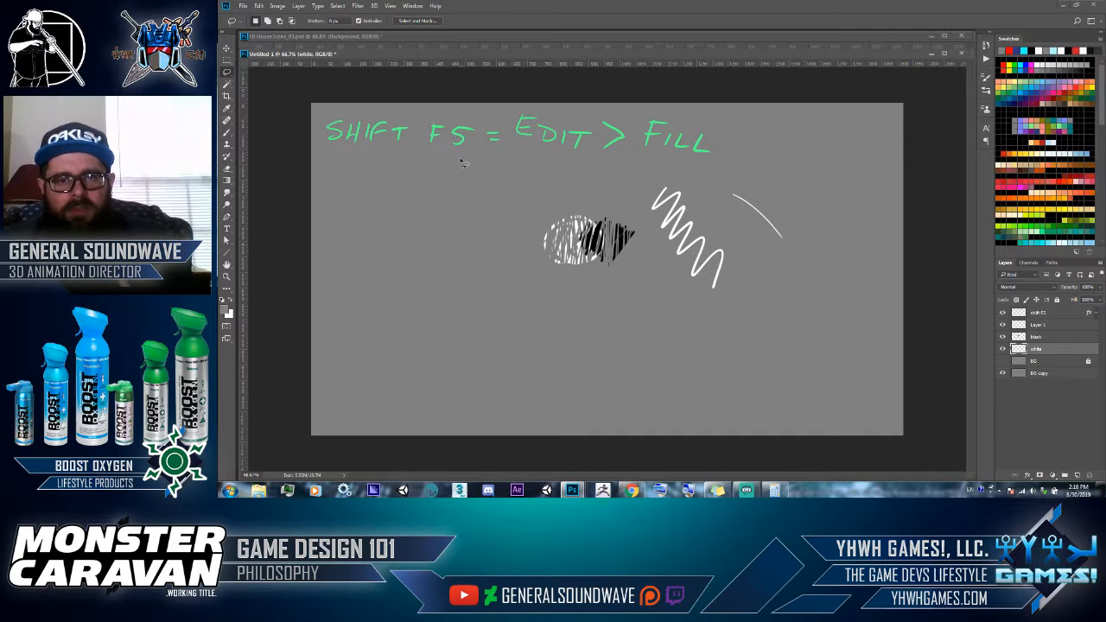
- Draw a jagged, closed Polygonal Lasso selection across the canvas's left half and nudge its outline slightly
{"action": "right_click", "coordinate": [228, 74]}
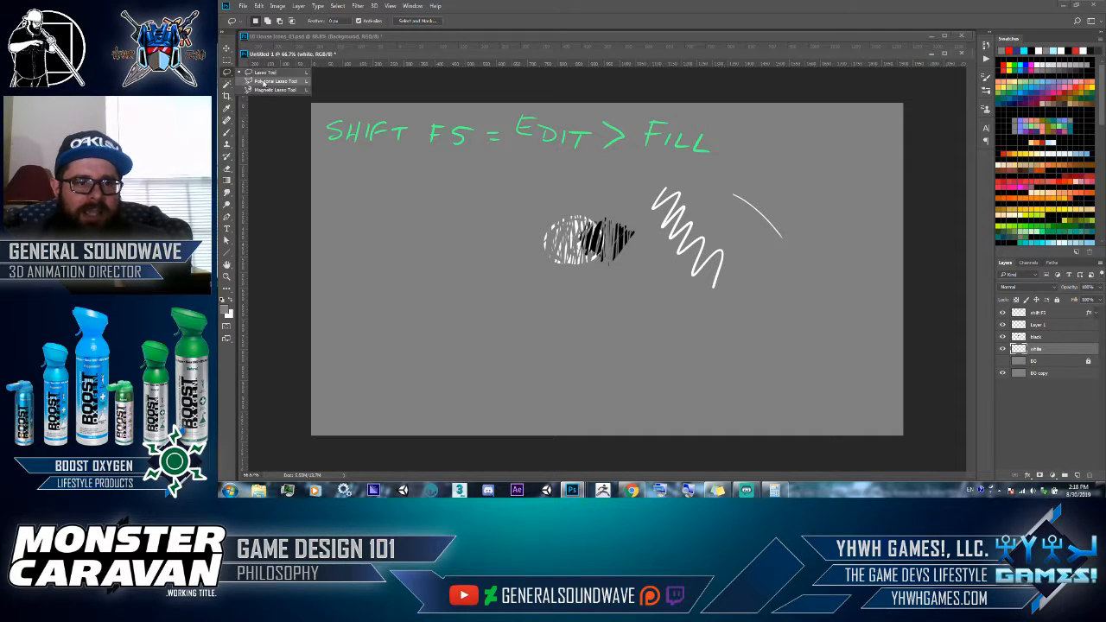
{"action": "left_click", "coordinate": [265, 82]}
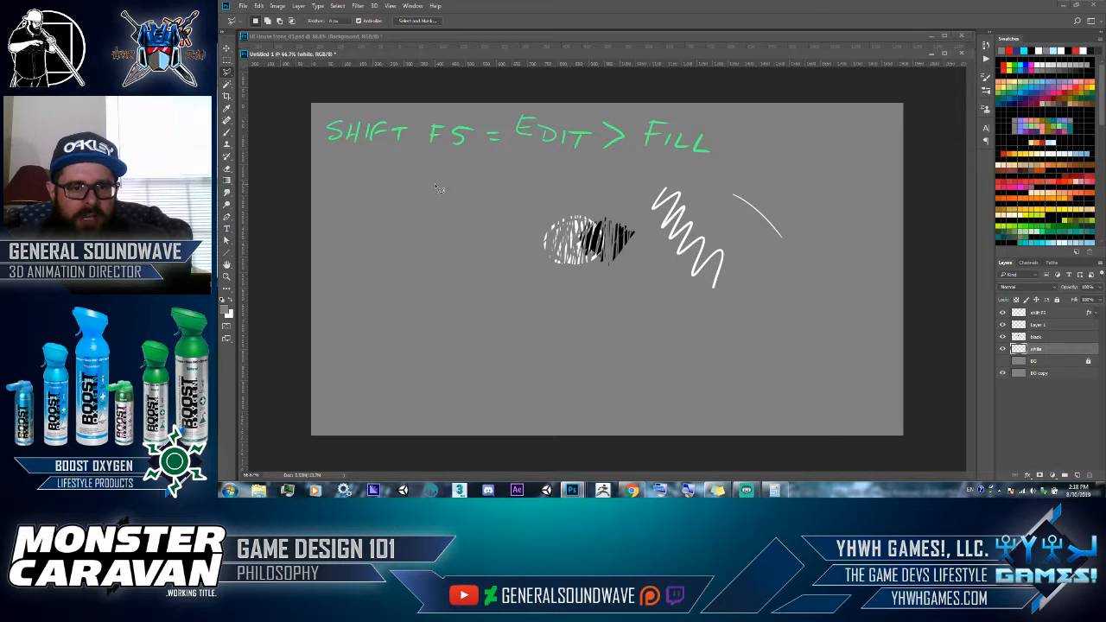
{"action": "left_click", "coordinate": [518, 174]}
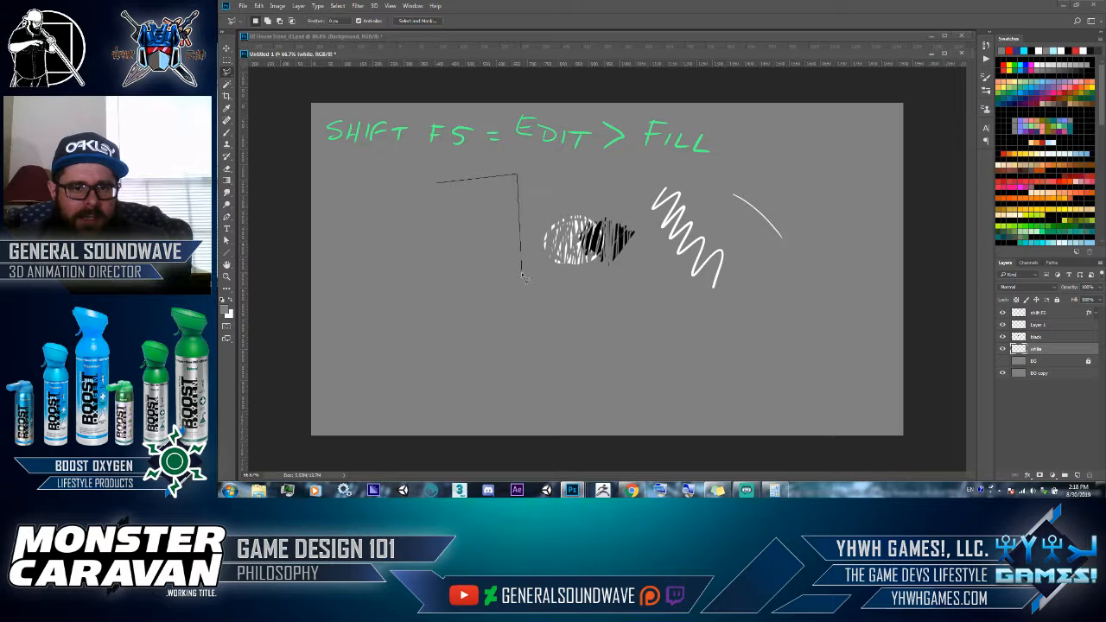
{"action": "left_click", "coordinate": [585, 323]}
{"action": "left_click", "coordinate": [547, 364]}
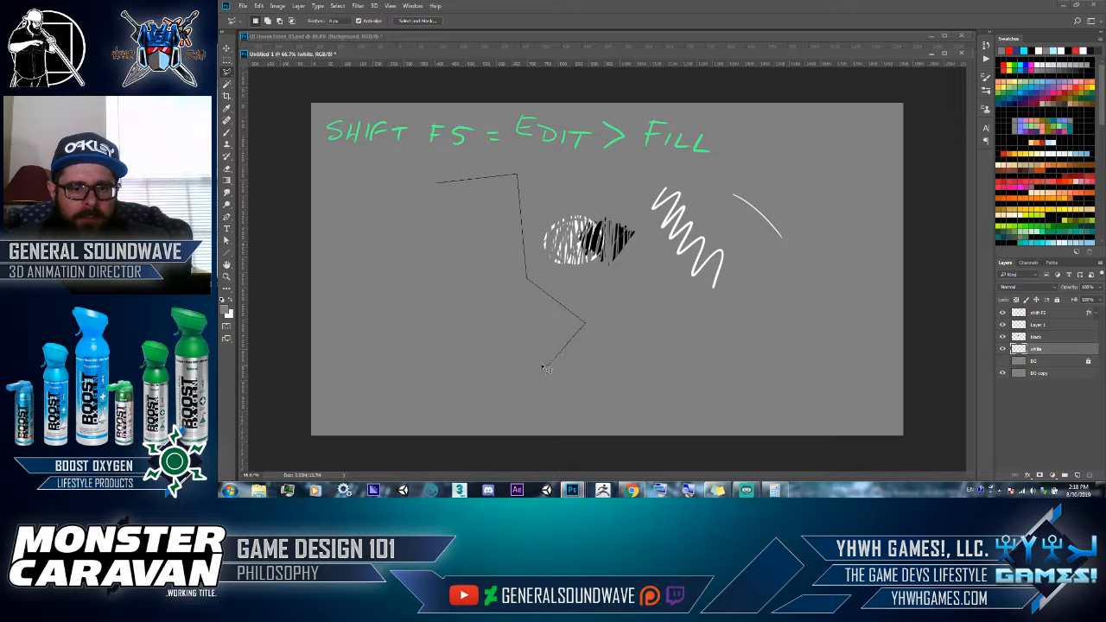
{"action": "left_click", "coordinate": [448, 320]}
{"action": "left_click", "coordinate": [424, 365]}
{"action": "left_click", "coordinate": [368, 329]}
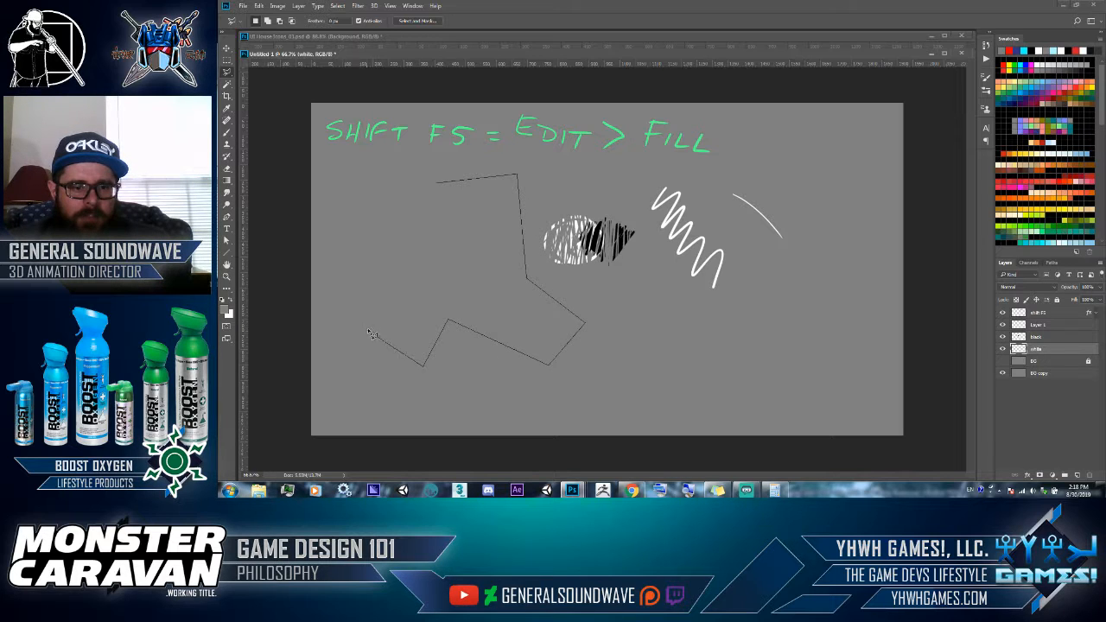
{"action": "left_click", "coordinate": [436, 286]}
{"action": "left_click", "coordinate": [416, 330]}
{"action": "left_click", "coordinate": [464, 290]}
{"action": "left_click", "coordinate": [440, 263]}
{"action": "left_click", "coordinate": [358, 300]}
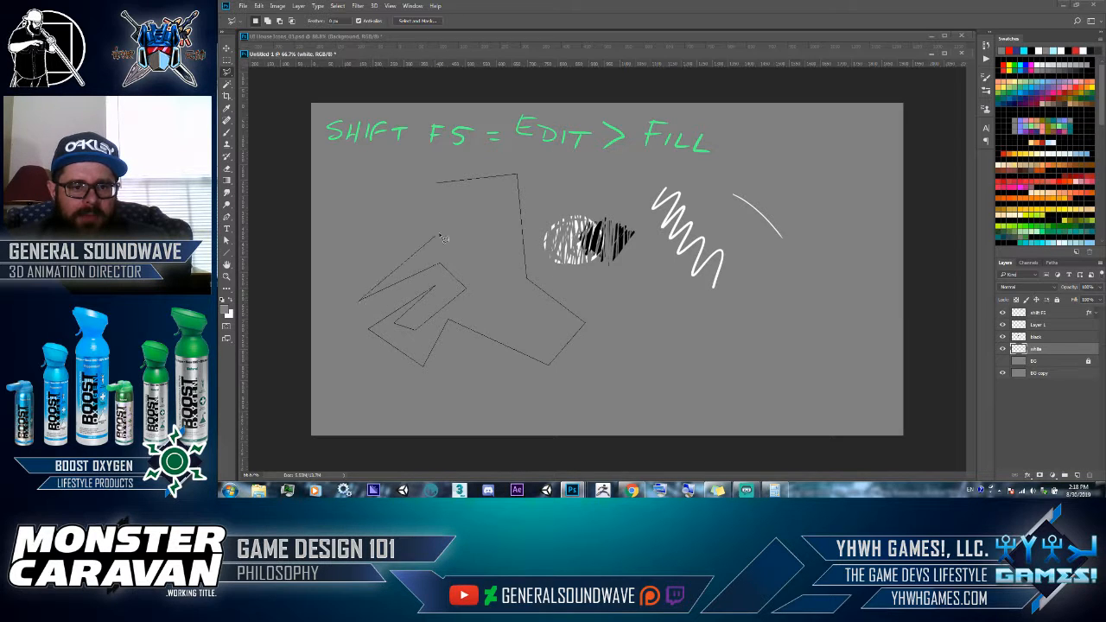
{"action": "left_click", "coordinate": [482, 243]}
{"action": "left_click", "coordinate": [344, 255]}
{"action": "left_click", "coordinate": [402, 187]}
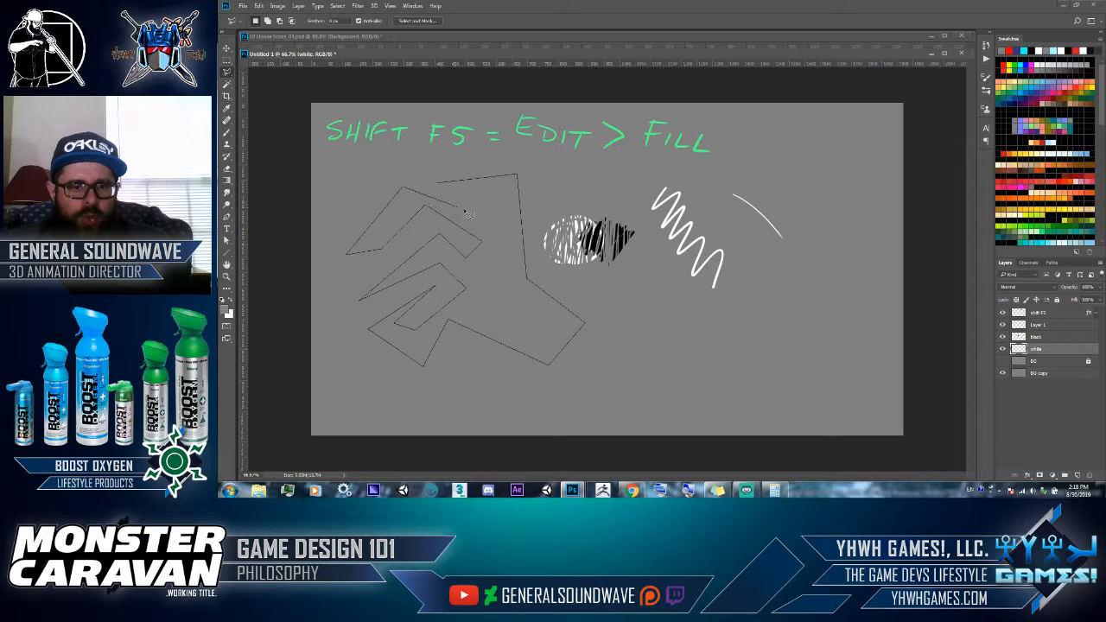
{"action": "left_click", "coordinate": [501, 212]}
{"action": "left_click", "coordinate": [439, 186]}
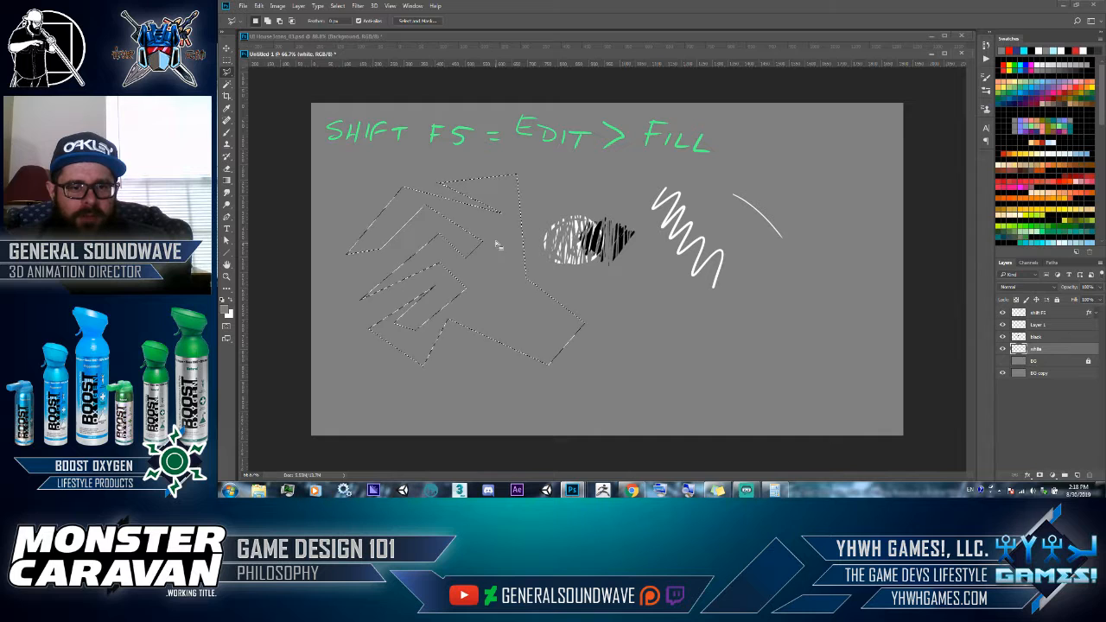
{"action": "mouse_move", "coordinate": [491, 267]}
{"action": "left_mouse_down"}
{"action": "mouse_move", "coordinate": [474, 259]}
{"action": "mouse_move", "coordinate": [487, 269]}
{"action": "mouse_move", "coordinate": [560, 243]}
{"action": "mouse_move", "coordinate": [551, 265]}
{"action": "mouse_move", "coordinate": [508, 270]}
{"action": "left_mouse_up"}
- Try moving the selected part of the white scribble with the Move tool, undo the move, and deselect
{"action": "key", "text": "v"}
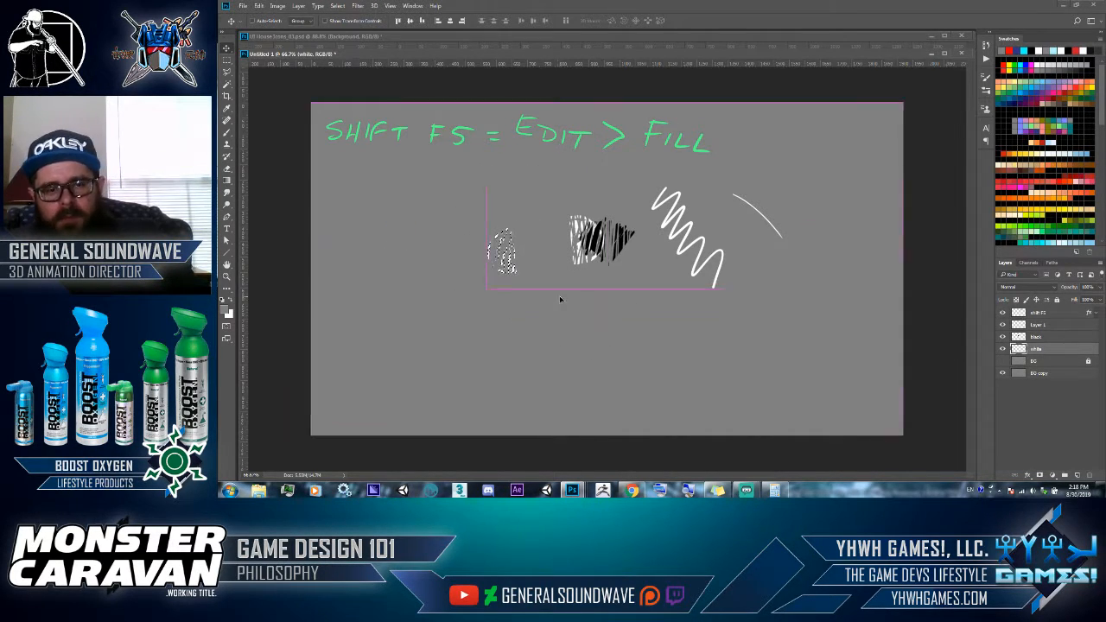
{"action": "key", "text": "ctrl+z"}
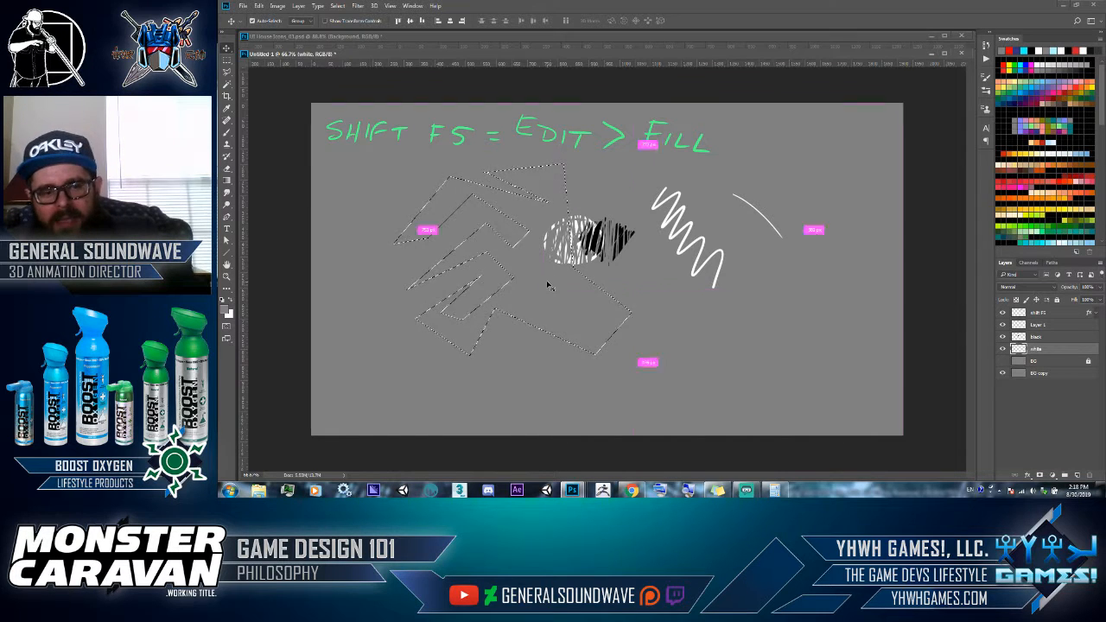
{"action": "key", "text": "ctrl+d"}
- Select the entire canvas and deselect it
{"action": "key", "text": "ctrl+a"}
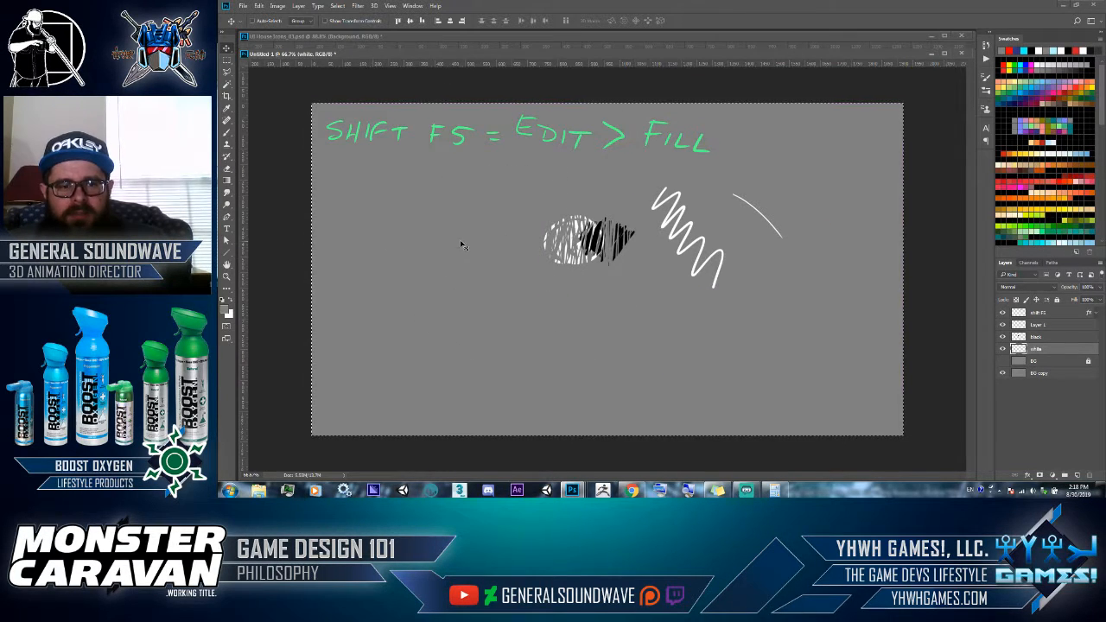
{"action": "key", "text": "ctrl"}
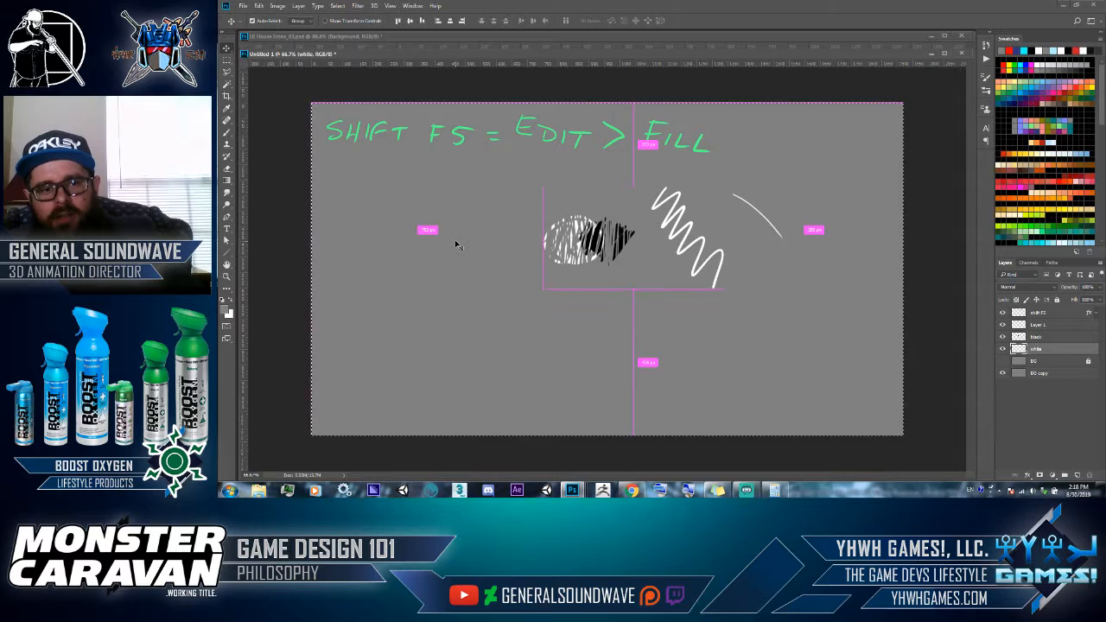
{"action": "key", "text": "ctrl+d"}
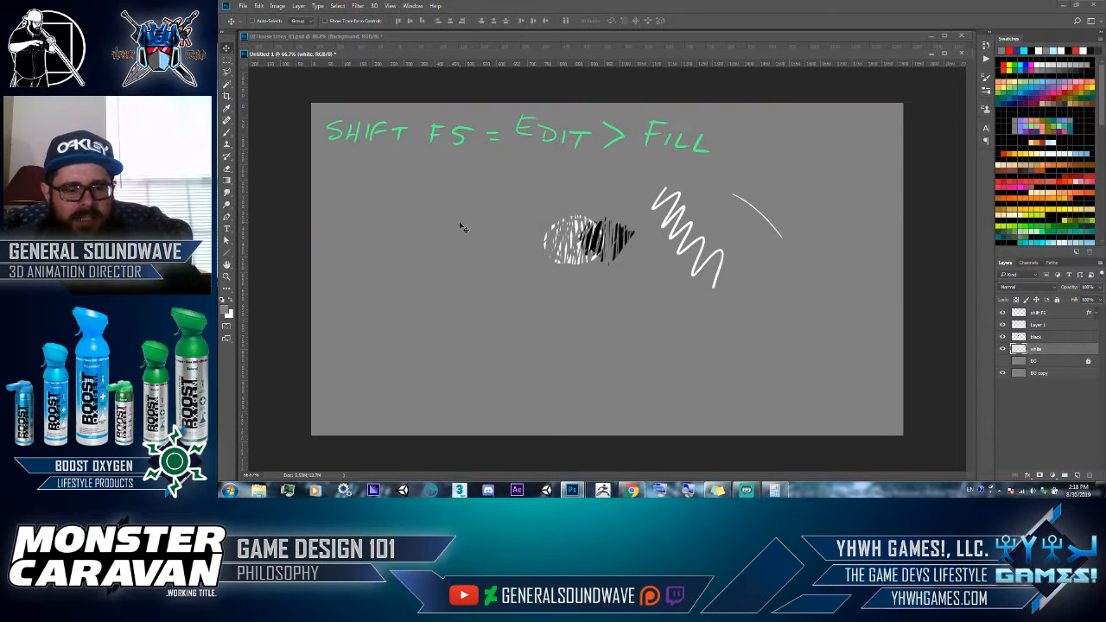
- Set the foreground colour to cyan and brush "M = MARQUEE" beneath the existing note on the shift F5 layer
{"action": "key", "text": "b"}
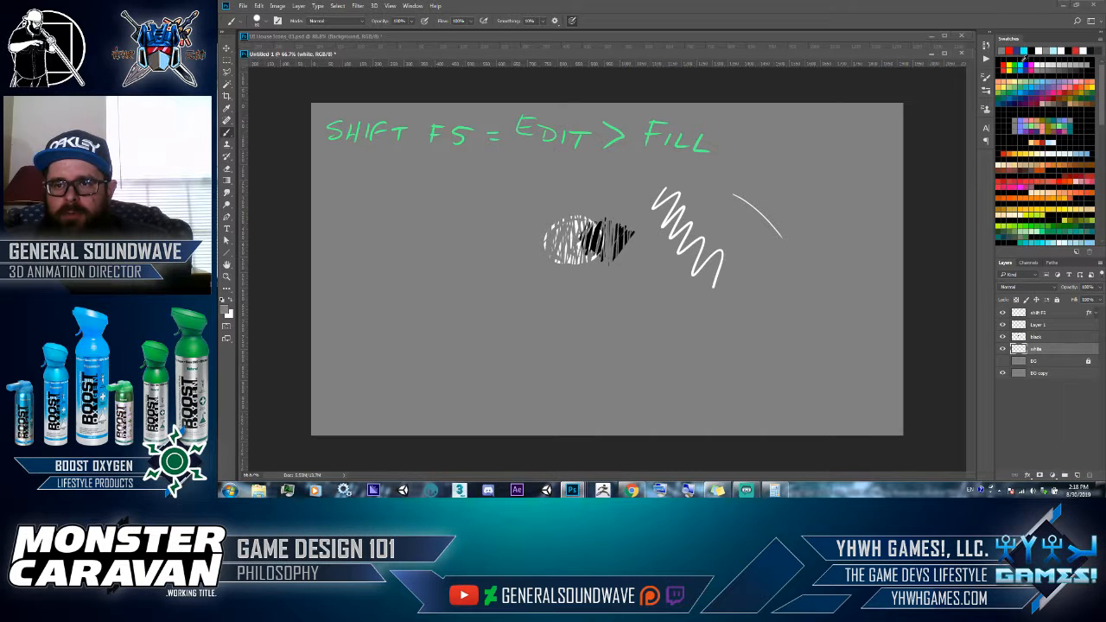
{"action": "left_click", "coordinate": [1020, 63]}
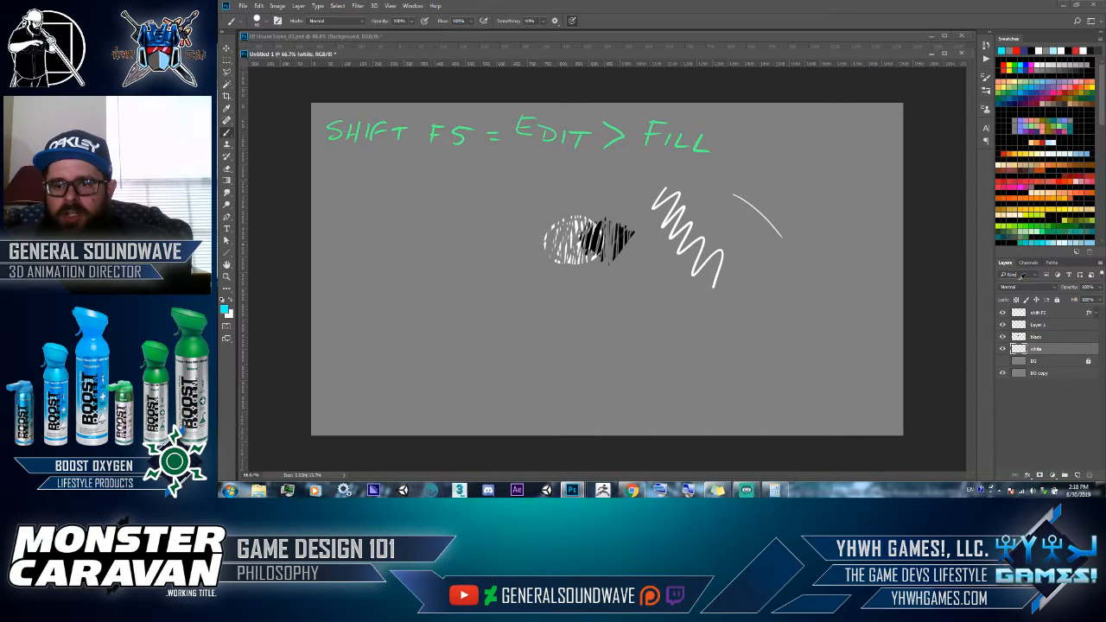
{"action": "left_click", "coordinate": [1038, 313]}
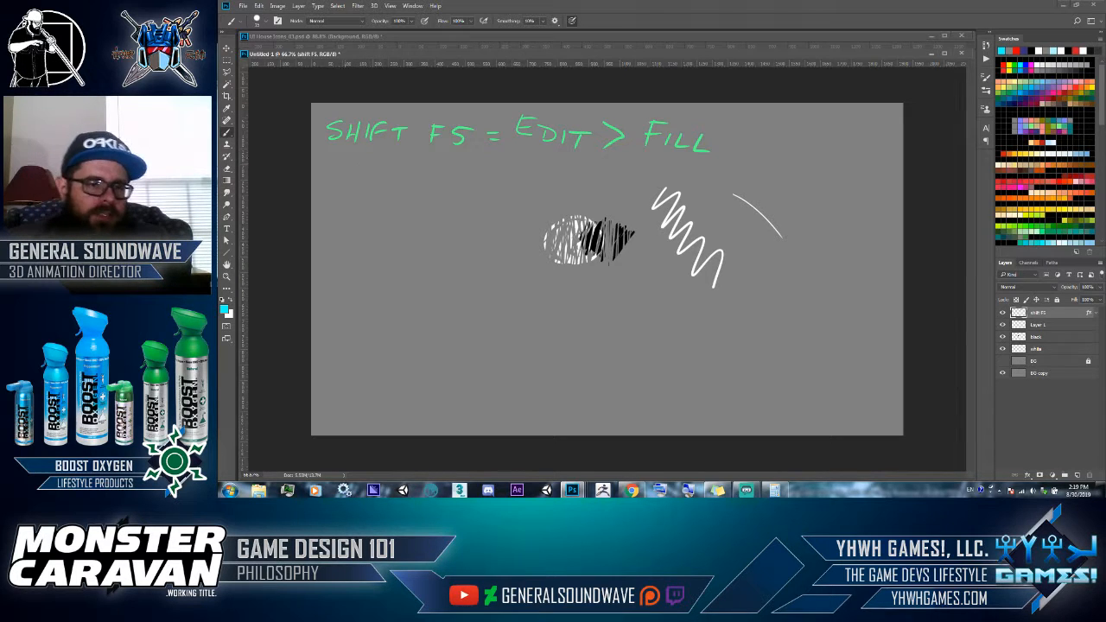
{"action": "left_click_drag", "start_coordinate": [331, 154], "coordinate": [348, 179]}
{"action": "mouse_move", "coordinate": [353, 168]}
{"action": "left_mouse_down"}
{"action": "mouse_move", "coordinate": [385, 173]}
{"action": "mouse_move", "coordinate": [393, 161]}
{"action": "mouse_move", "coordinate": [405, 179]}
{"action": "mouse_move", "coordinate": [463, 169]}
{"action": "left_mouse_up"}
{"action": "mouse_move", "coordinate": [466, 169]}
{"action": "left_mouse_down"}
{"action": "mouse_move", "coordinate": [467, 183]}
{"action": "mouse_move", "coordinate": [476, 169]}
{"action": "left_mouse_up"}
{"action": "left_click_drag", "start_coordinate": [467, 175], "coordinate": [473, 176]}
{"action": "left_click_drag", "start_coordinate": [467, 183], "coordinate": [481, 183]}
{"action": "left_click_drag", "start_coordinate": [481, 183], "coordinate": [510, 167]}
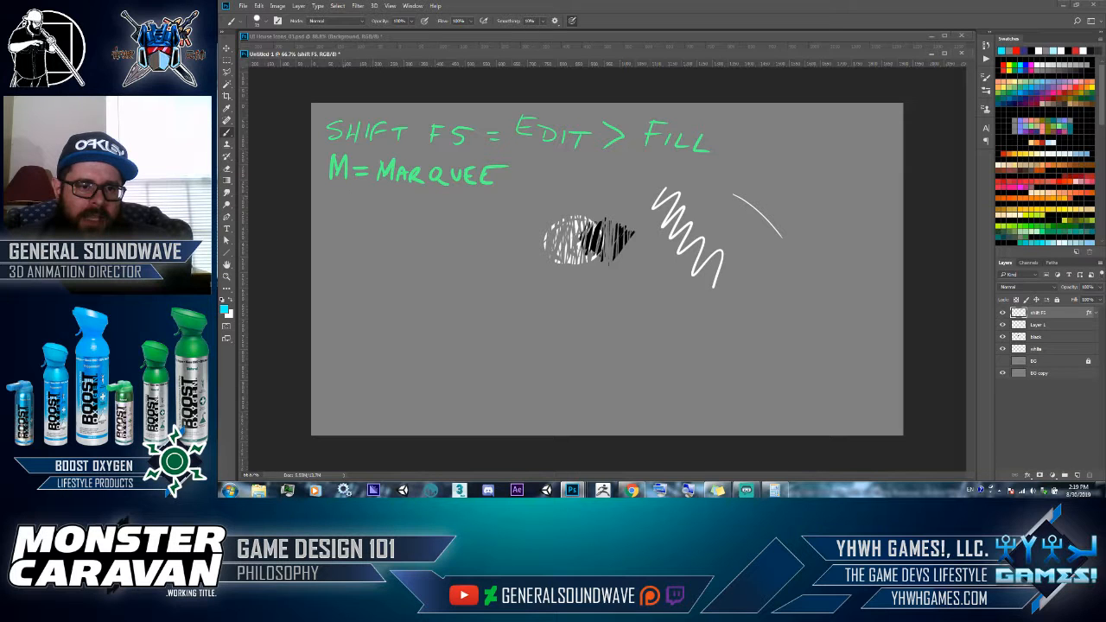
- Handwrite "SHIFT M = SHAPE SELECT" beneath the marquee line, with "SELECT" under "SHAPE"
{"action": "mouse_move", "coordinate": [346, 196]}
{"action": "left_mouse_down"}
{"action": "mouse_move", "coordinate": [331, 217]}
{"action": "mouse_move", "coordinate": [349, 218]}
{"action": "left_mouse_up"}
{"action": "left_click_drag", "start_coordinate": [349, 209], "coordinate": [366, 216]}
{"action": "mouse_move", "coordinate": [373, 202]}
{"action": "left_mouse_down"}
{"action": "mouse_move", "coordinate": [373, 219]}
{"action": "mouse_move", "coordinate": [387, 200]}
{"action": "left_mouse_up"}
{"action": "left_click_drag", "start_coordinate": [373, 208], "coordinate": [411, 205]}
{"action": "mouse_move", "coordinate": [402, 206]}
{"action": "left_mouse_down"}
{"action": "mouse_move", "coordinate": [402, 219]}
{"action": "mouse_move", "coordinate": [426, 219]}
{"action": "mouse_move", "coordinate": [446, 199]}
{"action": "mouse_move", "coordinate": [448, 221]}
{"action": "left_mouse_up"}
{"action": "left_click_drag", "start_coordinate": [456, 212], "coordinate": [467, 212]}
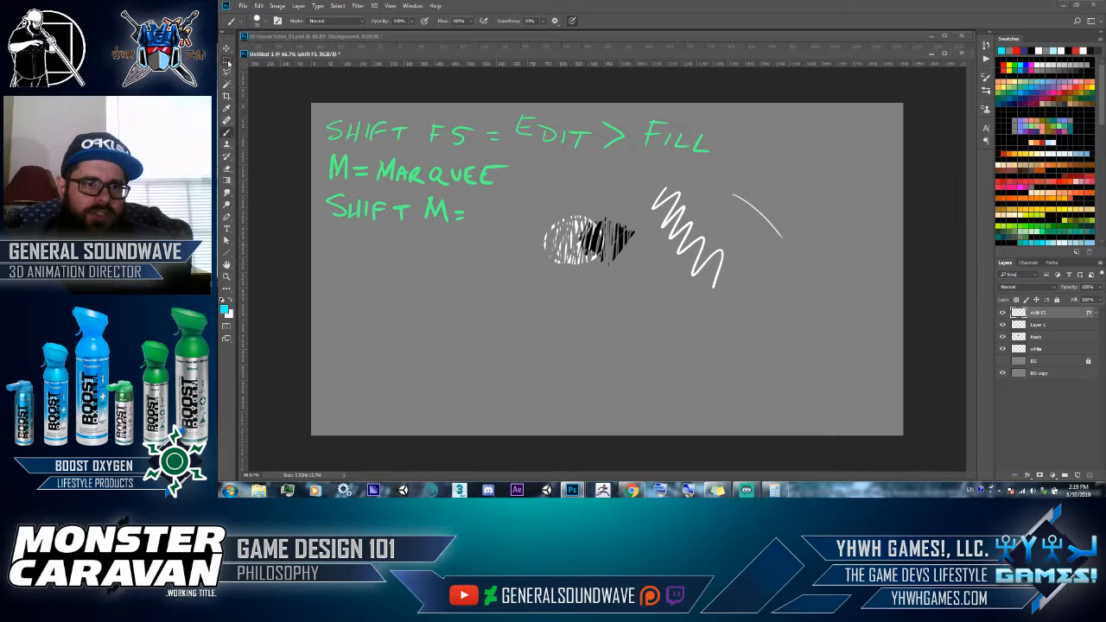
{"action": "mouse_move", "coordinate": [508, 194]}
{"action": "left_mouse_down"}
{"action": "mouse_move", "coordinate": [489, 197]}
{"action": "mouse_move", "coordinate": [486, 214]}
{"action": "left_mouse_up"}
{"action": "mouse_move", "coordinate": [510, 197]}
{"action": "left_mouse_down"}
{"action": "mouse_move", "coordinate": [509, 212]}
{"action": "mouse_move", "coordinate": [520, 204]}
{"action": "left_mouse_up"}
{"action": "mouse_move", "coordinate": [517, 195]}
{"action": "left_mouse_down"}
{"action": "mouse_move", "coordinate": [517, 216]}
{"action": "mouse_move", "coordinate": [544, 213]}
{"action": "left_mouse_up"}
{"action": "mouse_move", "coordinate": [546, 195]}
{"action": "left_mouse_down"}
{"action": "mouse_move", "coordinate": [557, 203]}
{"action": "mouse_move", "coordinate": [571, 190]}
{"action": "left_mouse_up"}
{"action": "mouse_move", "coordinate": [503, 216]}
{"action": "left_mouse_down"}
{"action": "mouse_move", "coordinate": [489, 228]}
{"action": "mouse_move", "coordinate": [499, 235]}
{"action": "left_mouse_up"}
{"action": "mouse_move", "coordinate": [508, 221]}
{"action": "left_mouse_down"}
{"action": "mouse_move", "coordinate": [510, 235]}
{"action": "mouse_move", "coordinate": [522, 223]}
{"action": "left_mouse_up"}
{"action": "left_click_drag", "start_coordinate": [525, 219], "coordinate": [537, 235]}
{"action": "mouse_move", "coordinate": [540, 223]}
{"action": "left_mouse_down"}
{"action": "mouse_move", "coordinate": [542, 237]}
{"action": "mouse_move", "coordinate": [548, 221]}
{"action": "left_mouse_up"}
{"action": "mouse_move", "coordinate": [564, 216]}
{"action": "left_mouse_down"}
{"action": "mouse_move", "coordinate": [557, 233]}
{"action": "mouse_move", "coordinate": [587, 216]}
{"action": "left_mouse_up"}
{"action": "left_click_drag", "start_coordinate": [577, 216], "coordinate": [576, 232]}
- Move the white and black scribbles diagonally down and right, clear of the handwritten notes, and return to the Brush tool
{"action": "key", "text": "v"}
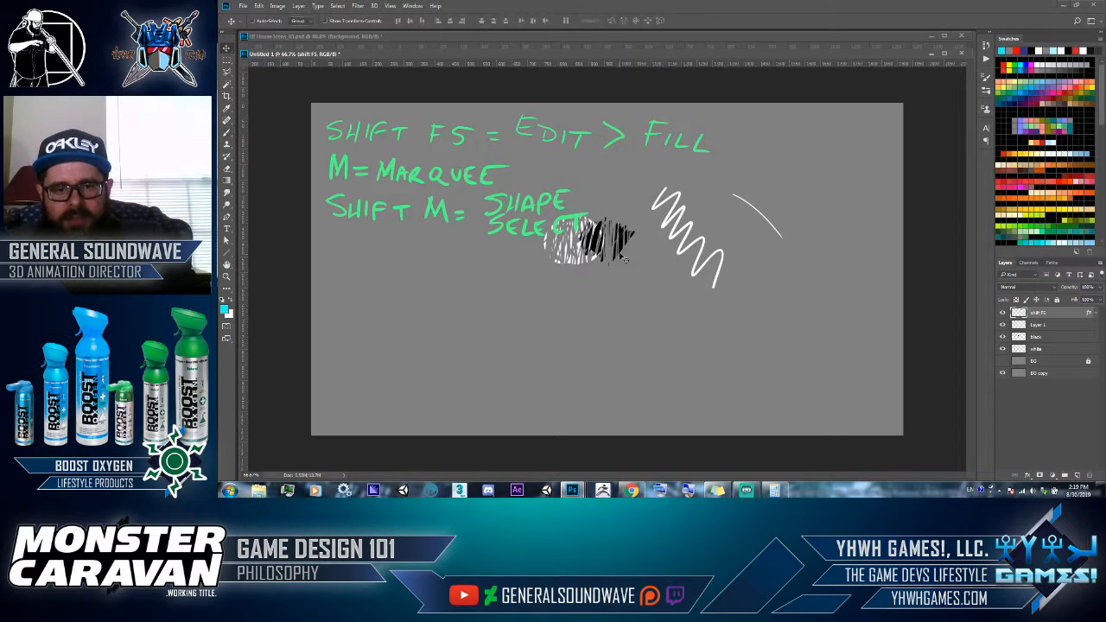
{"action": "left_click", "coordinate": [571, 248]}
{"action": "mouse_move", "coordinate": [571, 248]}
{"action": "left_mouse_down"}
{"action": "mouse_move", "coordinate": [627, 318]}
{"action": "mouse_move", "coordinate": [662, 331]}
{"action": "left_mouse_up"}
{"action": "mouse_move", "coordinate": [626, 255]}
{"action": "left_mouse_down"}
{"action": "mouse_move", "coordinate": [680, 340]}
{"action": "mouse_move", "coordinate": [722, 356]}
{"action": "mouse_move", "coordinate": [712, 362]}
{"action": "left_mouse_up"}
{"action": "key", "text": "b"}
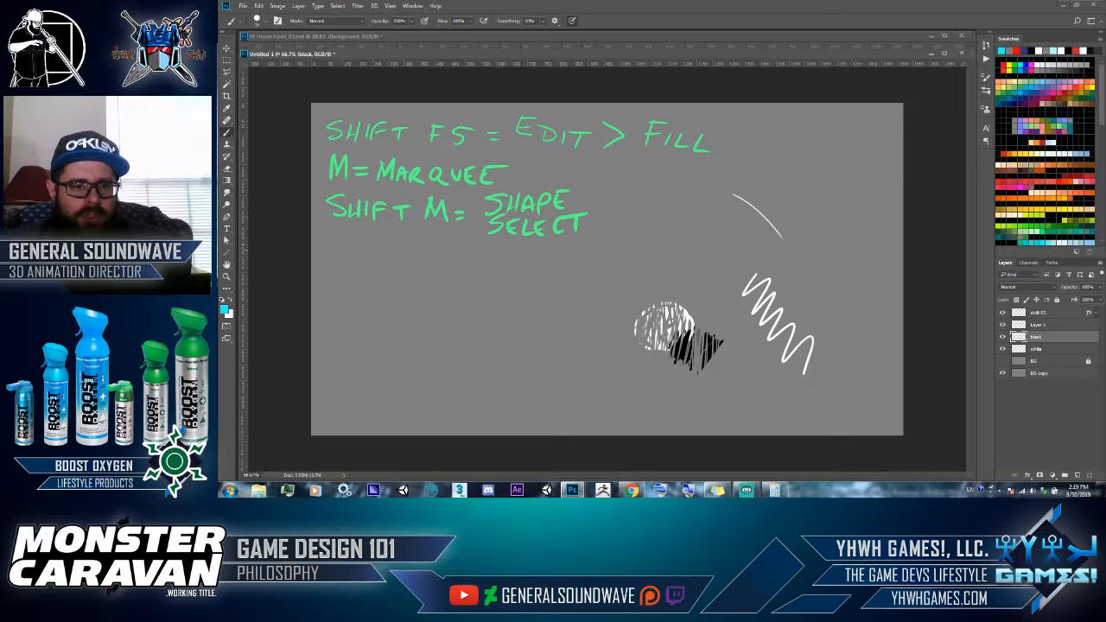
{"action": "left_click_drag", "start_coordinate": [361, 243], "coordinate": [377, 258]}
{"action": "mouse_move", "coordinate": [374, 235]}
{"action": "left_mouse_down"}
{"action": "mouse_move", "coordinate": [399, 234]}
{"action": "mouse_move", "coordinate": [389, 249]}
{"action": "mouse_move", "coordinate": [402, 259]}
{"action": "mouse_move", "coordinate": [442, 261]}
{"action": "left_mouse_up"}
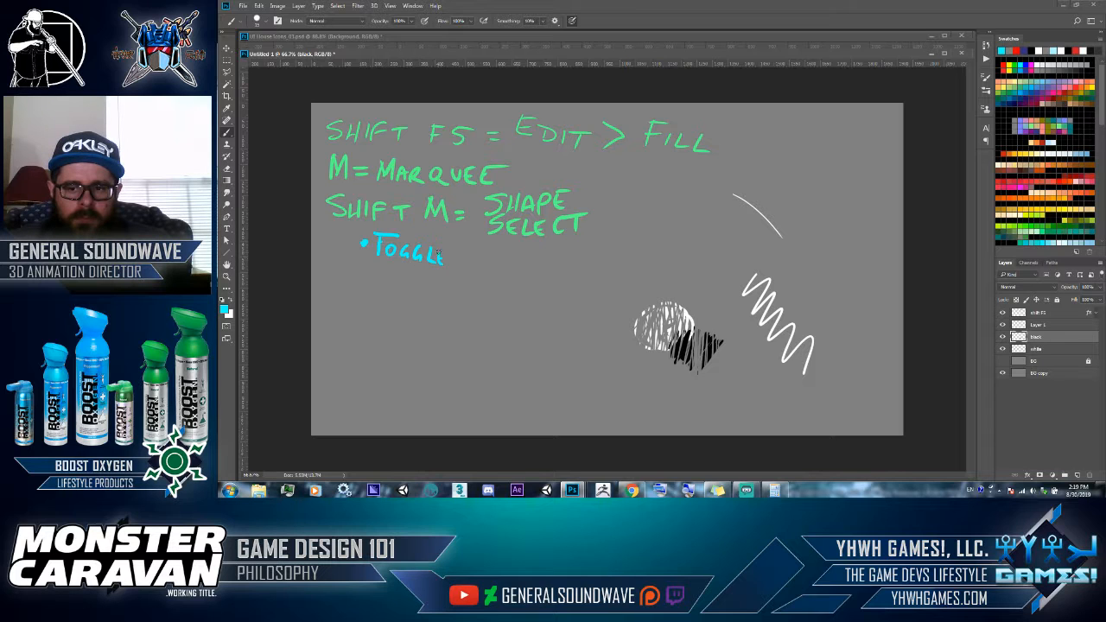
{"action": "key", "text": "ctrl+z"}
{"action": "key", "text": "ctrl+z"}
{"action": "key", "text": "ctrl+z"}
{"action": "key", "text": "ctrl+z"}
{"action": "key", "text": "ctrl+z"}
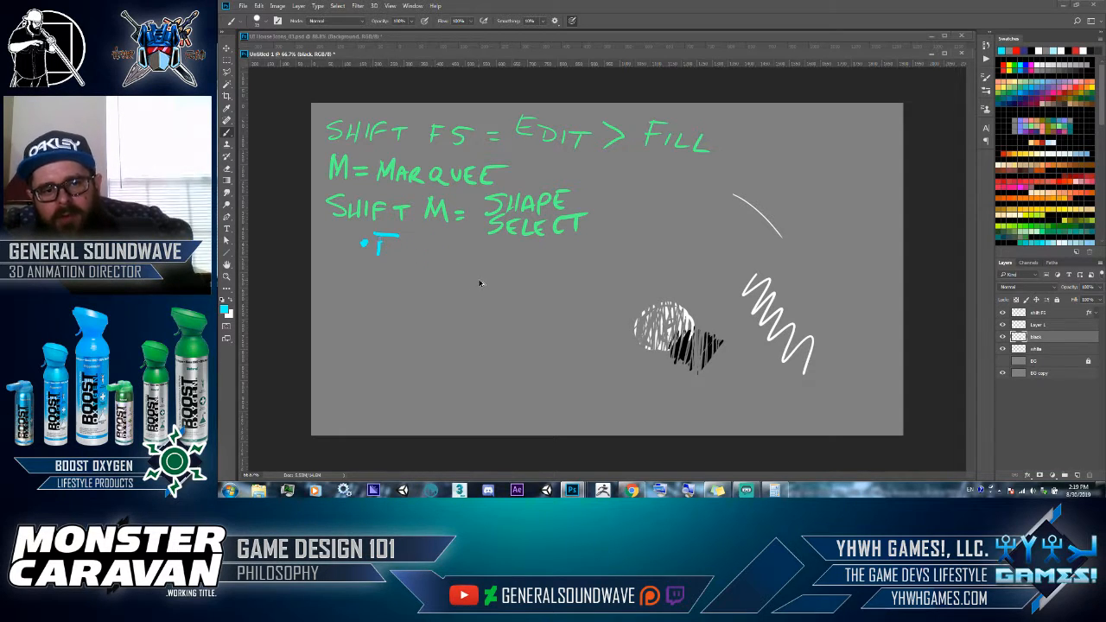
{"action": "key", "text": "ctrl+z"}
{"action": "key", "text": "ctrl+z"}
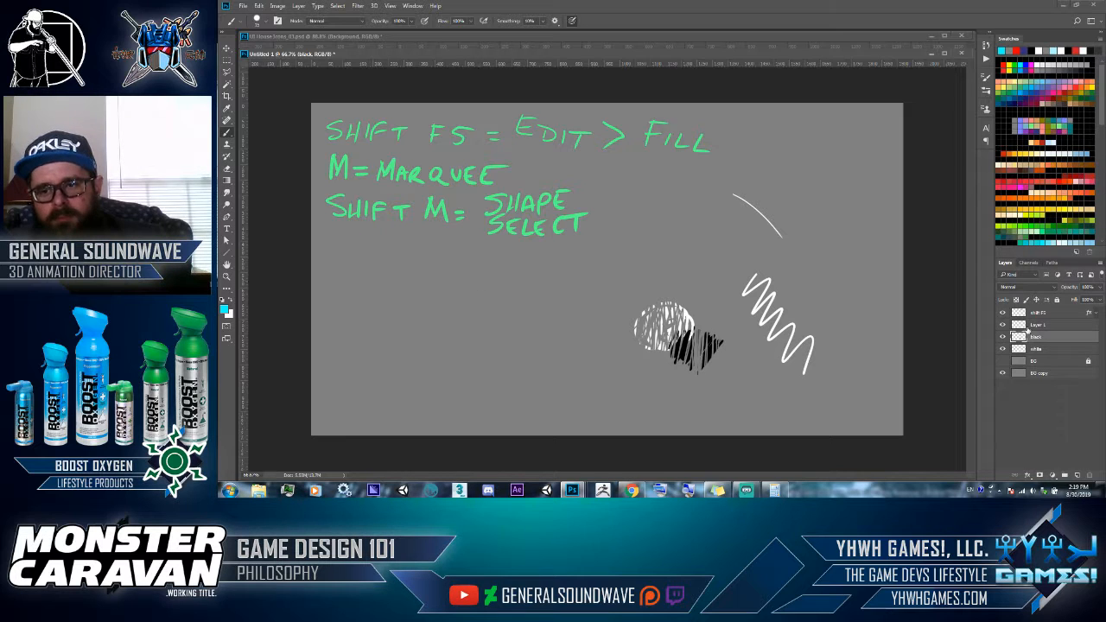
- Handwrite the bullet "• TOGGLE BETWEEN SQ & CIR." under the shape select line on the shift F5 layer
{"action": "left_click", "coordinate": [1029, 312]}
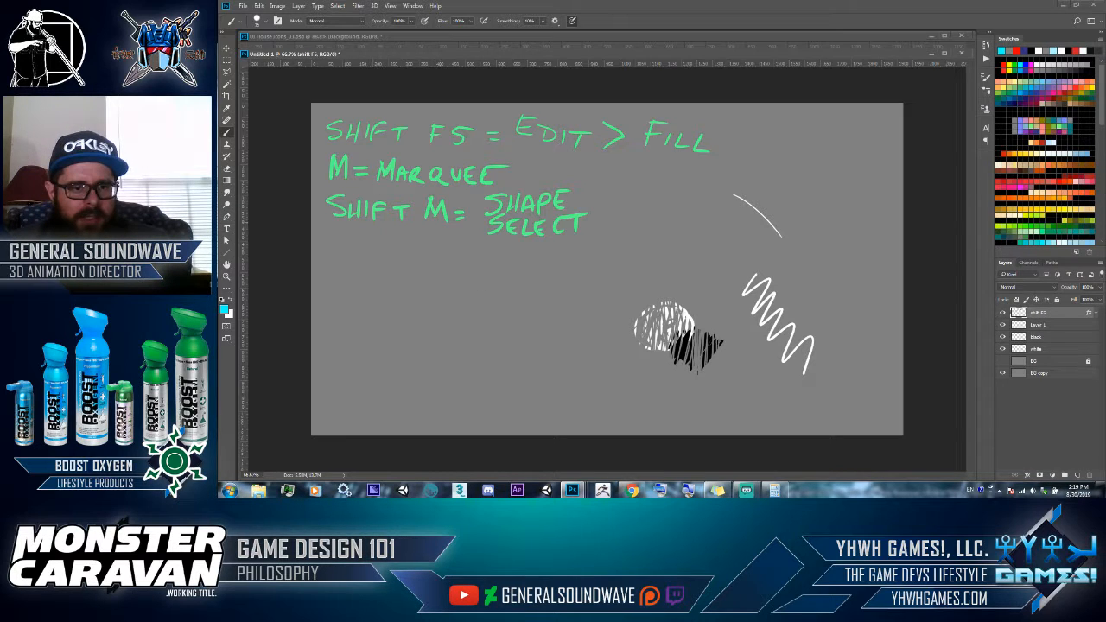
{"action": "left_click", "coordinate": [370, 246]}
{"action": "mouse_move", "coordinate": [388, 246]}
{"action": "left_mouse_down"}
{"action": "mouse_move", "coordinate": [421, 255]}
{"action": "mouse_move", "coordinate": [439, 274]}
{"action": "mouse_move", "coordinate": [449, 255]}
{"action": "mouse_move", "coordinate": [472, 271]}
{"action": "left_mouse_up"}
{"action": "mouse_move", "coordinate": [462, 255]}
{"action": "left_mouse_down"}
{"action": "mouse_move", "coordinate": [500, 256]}
{"action": "mouse_move", "coordinate": [501, 273]}
{"action": "left_mouse_up"}
{"action": "left_click_drag", "start_coordinate": [509, 256], "coordinate": [508, 264]}
{"action": "key", "text": "ctrl+alt+z"}
{"action": "key", "text": "ctrl+alt+z"}
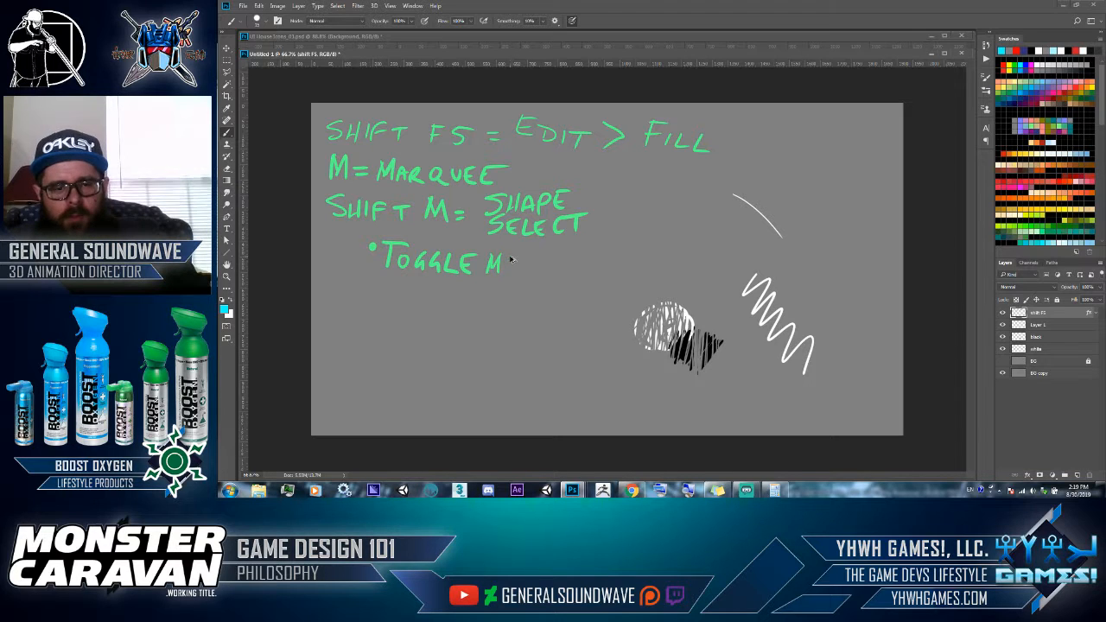
{"action": "mouse_move", "coordinate": [489, 252]}
{"action": "left_mouse_down"}
{"action": "mouse_move", "coordinate": [490, 273]}
{"action": "mouse_move", "coordinate": [520, 258]}
{"action": "left_mouse_up"}
{"action": "mouse_move", "coordinate": [516, 258]}
{"action": "left_mouse_down"}
{"action": "mouse_move", "coordinate": [534, 259]}
{"action": "mouse_move", "coordinate": [523, 273]}
{"action": "left_mouse_up"}
{"action": "left_click_drag", "start_coordinate": [529, 261], "coordinate": [561, 270]}
{"action": "mouse_move", "coordinate": [565, 258]}
{"action": "left_mouse_down"}
{"action": "mouse_move", "coordinate": [593, 254]}
{"action": "mouse_move", "coordinate": [616, 268]}
{"action": "left_mouse_up"}
{"action": "mouse_move", "coordinate": [643, 252]}
{"action": "left_mouse_down"}
{"action": "mouse_move", "coordinate": [695, 272]}
{"action": "mouse_move", "coordinate": [724, 263]}
{"action": "left_mouse_up"}
{"action": "left_click", "coordinate": [731, 271]}
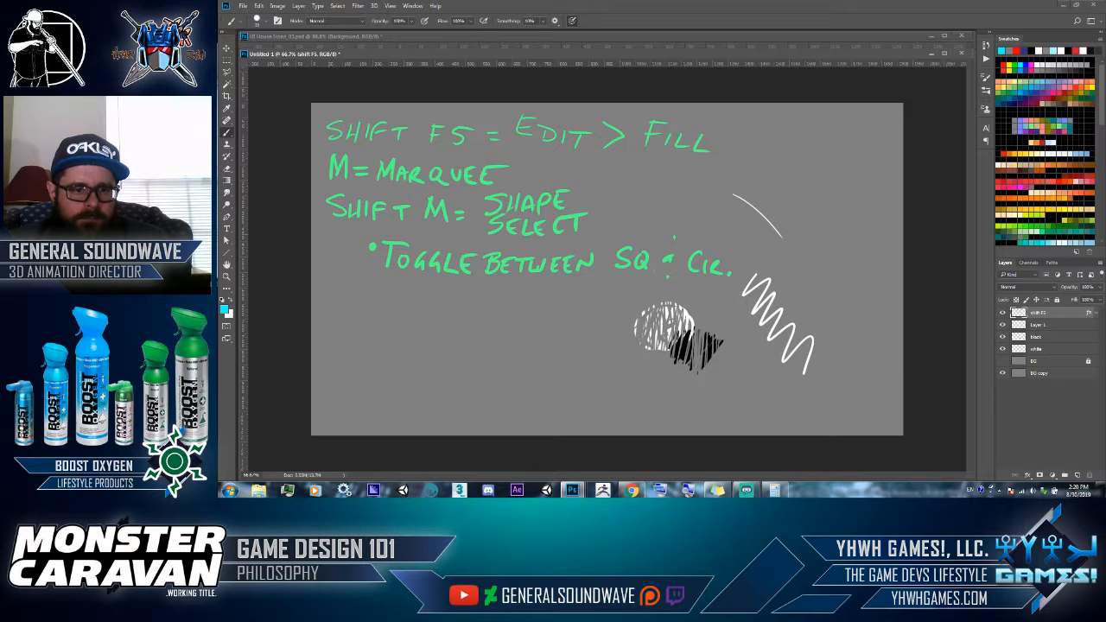
- Handwrite "CTRL A = SEL. ALL" below the toggle bullet
{"action": "mouse_move", "coordinate": [348, 295]}
{"action": "left_mouse_down"}
{"action": "mouse_move", "coordinate": [349, 322]}
{"action": "mouse_move", "coordinate": [372, 324]}
{"action": "left_mouse_up"}
{"action": "mouse_move", "coordinate": [356, 310]}
{"action": "left_mouse_down"}
{"action": "mouse_move", "coordinate": [410, 324]}
{"action": "mouse_move", "coordinate": [444, 303]}
{"action": "mouse_move", "coordinate": [454, 327]}
{"action": "left_mouse_up"}
{"action": "left_click_drag", "start_coordinate": [437, 318], "coordinate": [482, 312]}
{"action": "left_click_drag", "start_coordinate": [476, 316], "coordinate": [524, 326]}
{"action": "left_click_drag", "start_coordinate": [523, 313], "coordinate": [533, 320]}
{"action": "mouse_move", "coordinate": [545, 311]}
{"action": "left_mouse_down"}
{"action": "mouse_move", "coordinate": [545, 326]}
{"action": "mouse_move", "coordinate": [555, 325]}
{"action": "mouse_move", "coordinate": [585, 307]}
{"action": "left_mouse_up"}
{"action": "left_click", "coordinate": [563, 326]}
{"action": "left_click_drag", "start_coordinate": [585, 307], "coordinate": [593, 331]}
{"action": "left_click_drag", "start_coordinate": [581, 322], "coordinate": [604, 335]}
{"action": "left_click_drag", "start_coordinate": [610, 321], "coordinate": [617, 337]}
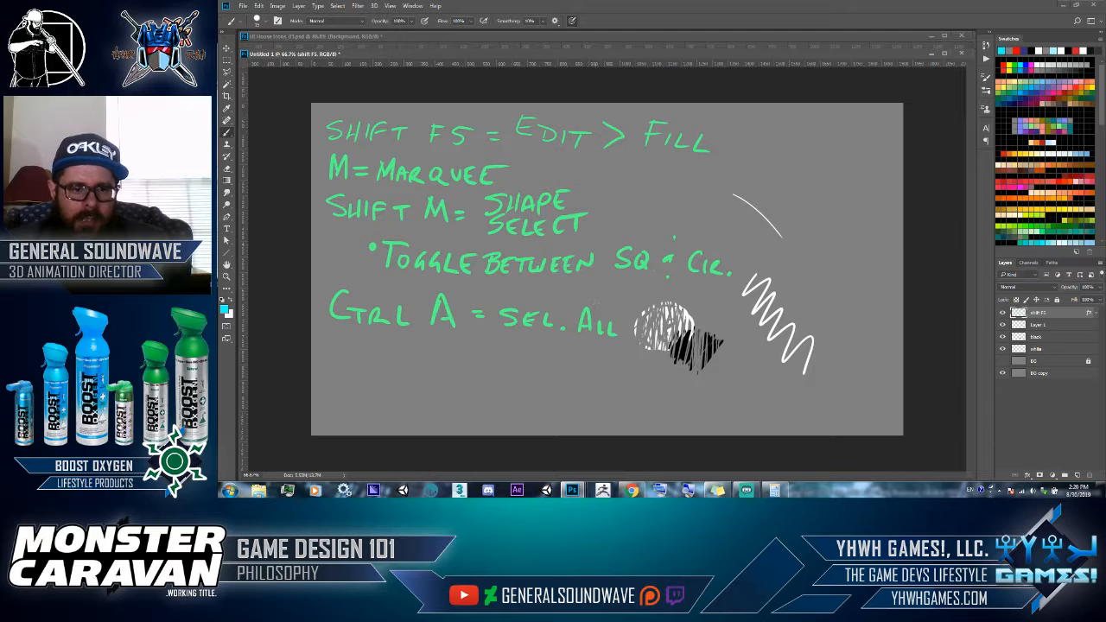
- Handwrite "CTRL D = DE-SELECT ALL" under the select all line, undoing and redrawing the misspelled "CTRL"
{"action": "left_click_drag", "start_coordinate": [343, 342], "coordinate": [343, 360]}
{"action": "mouse_move", "coordinate": [344, 349]}
{"action": "left_mouse_down"}
{"action": "mouse_move", "coordinate": [360, 348]}
{"action": "mouse_move", "coordinate": [353, 363]}
{"action": "mouse_move", "coordinate": [398, 363]}
{"action": "left_mouse_up"}
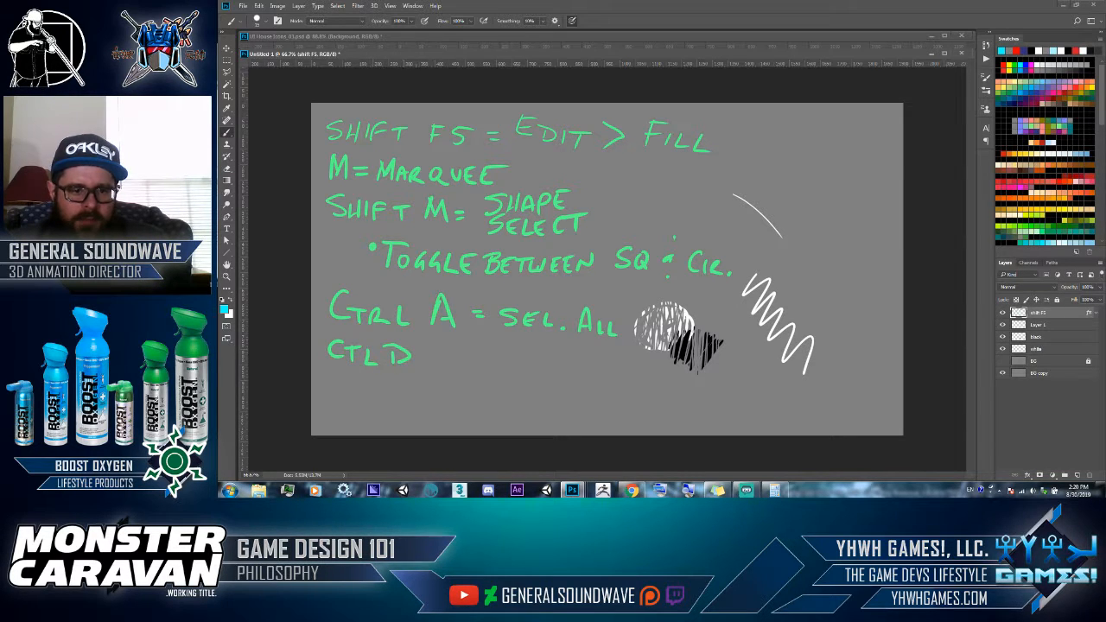
{"action": "key", "text": "ctrl+z"}
{"action": "key", "text": "ctrl+z"}
{"action": "key", "text": "ctrl+z"}
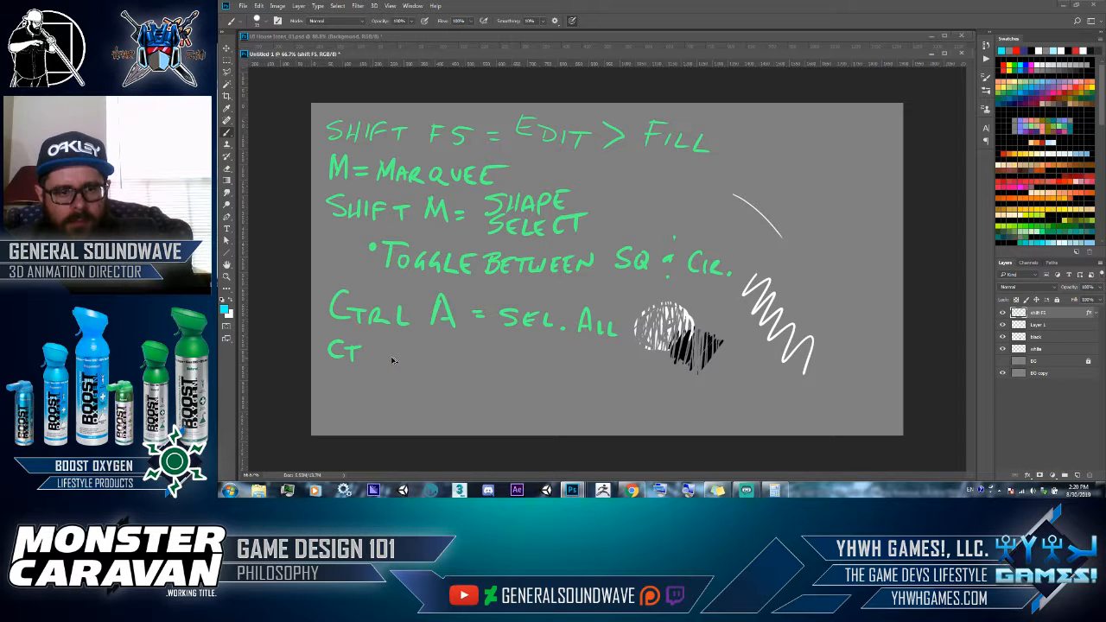
{"action": "mouse_move", "coordinate": [375, 346]}
{"action": "left_mouse_down"}
{"action": "mouse_move", "coordinate": [376, 360]}
{"action": "mouse_move", "coordinate": [438, 363]}
{"action": "left_mouse_up"}
{"action": "mouse_move", "coordinate": [438, 344]}
{"action": "left_mouse_down"}
{"action": "mouse_move", "coordinate": [440, 364]}
{"action": "mouse_move", "coordinate": [491, 352]}
{"action": "mouse_move", "coordinate": [512, 373]}
{"action": "left_mouse_up"}
{"action": "mouse_move", "coordinate": [511, 355]}
{"action": "left_mouse_down"}
{"action": "mouse_move", "coordinate": [513, 372]}
{"action": "mouse_move", "coordinate": [547, 377]}
{"action": "mouse_move", "coordinate": [549, 366]}
{"action": "mouse_move", "coordinate": [606, 381]}
{"action": "mouse_move", "coordinate": [605, 368]}
{"action": "left_mouse_up"}
{"action": "mouse_move", "coordinate": [616, 373]}
{"action": "left_mouse_down"}
{"action": "mouse_move", "coordinate": [614, 390]}
{"action": "mouse_move", "coordinate": [641, 389]}
{"action": "left_mouse_up"}
{"action": "left_click_drag", "start_coordinate": [653, 381], "coordinate": [661, 392]}
{"action": "left_click_drag", "start_coordinate": [651, 378], "coordinate": [700, 394]}
{"action": "left_click_drag", "start_coordinate": [705, 380], "coordinate": [716, 395]}
{"action": "left_click_drag", "start_coordinate": [720, 381], "coordinate": [722, 398]}
{"action": "left_click_drag", "start_coordinate": [722, 397], "coordinate": [734, 399]}
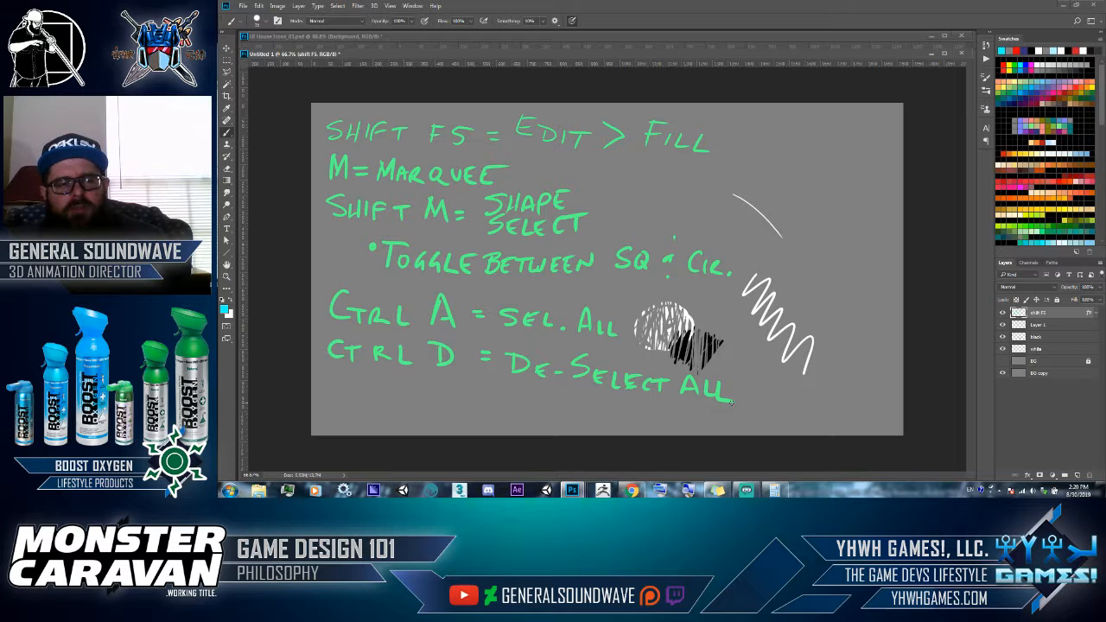
- Handwrite "L = POLYGON LASSO" with the Brush tool as the last line of the notes
{"action": "key", "text": "m"}
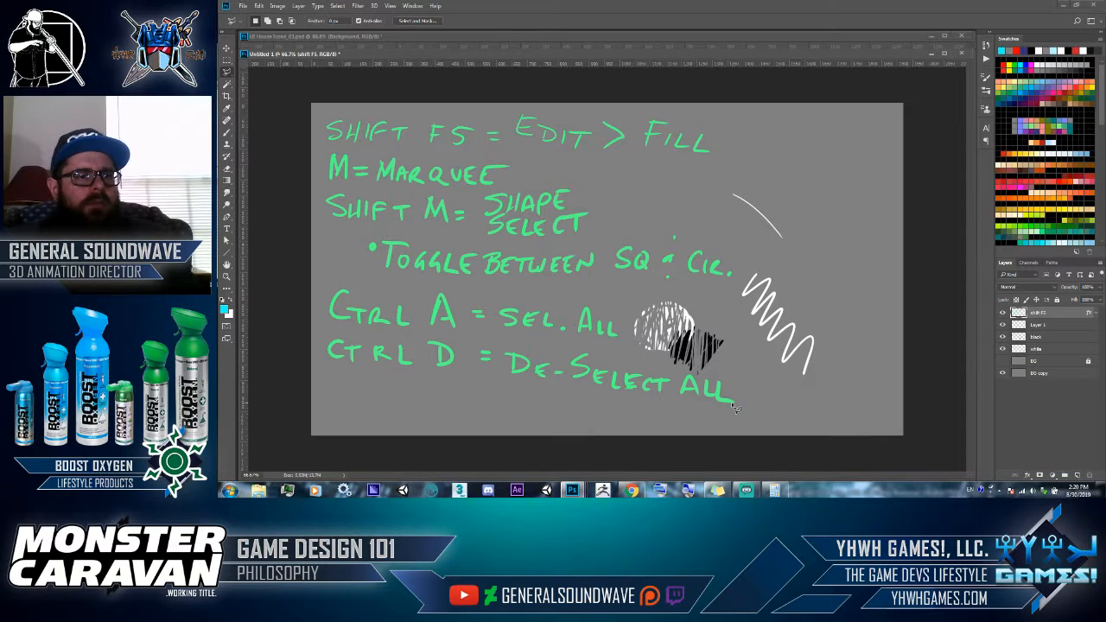
{"action": "key", "text": "b"}
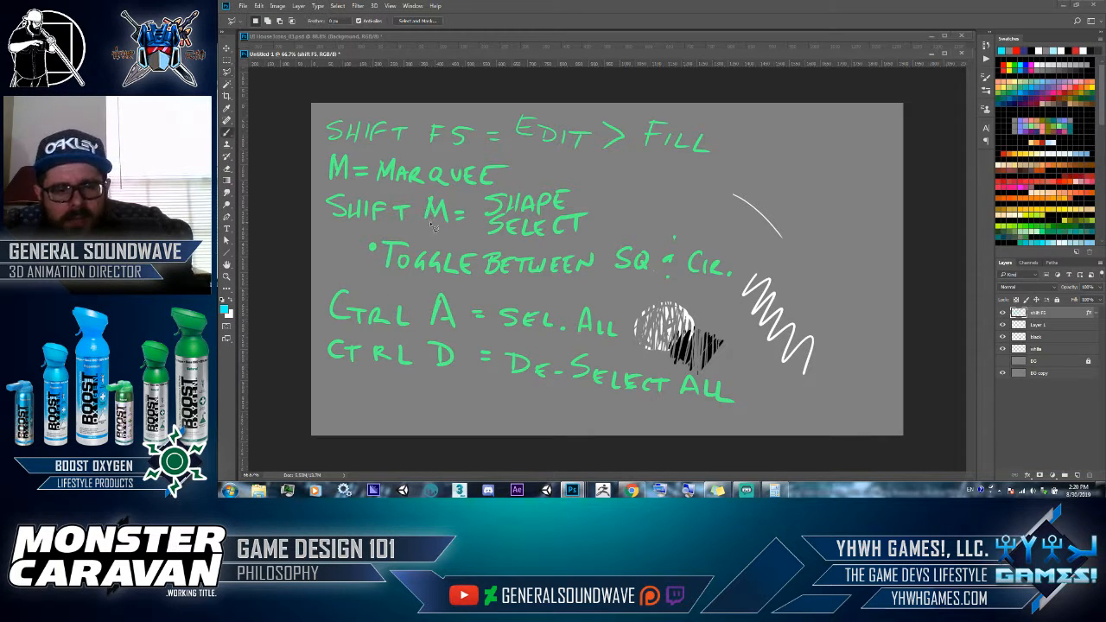
{"action": "left_click_drag", "start_coordinate": [334, 380], "coordinate": [352, 403]}
{"action": "left_click_drag", "start_coordinate": [357, 387], "coordinate": [550, 406]}
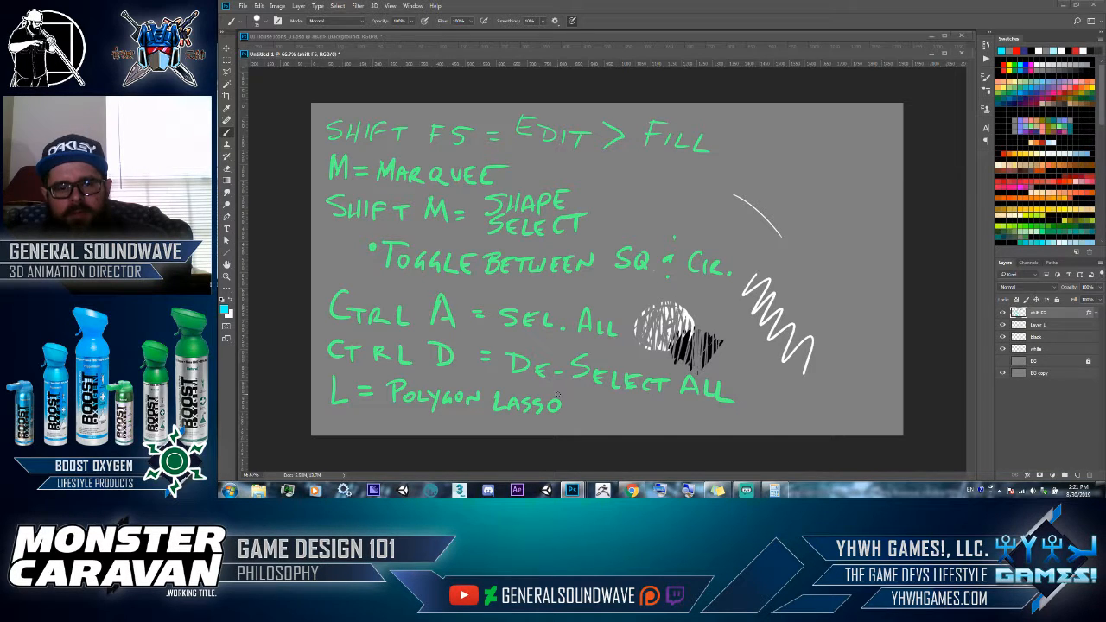
- Hide the shift F5 notes layer and handwrite "V = MOVE TOOL" in cyan on a new layer
{"action": "left_click", "coordinate": [1002, 312]}
{"action": "left_click", "coordinate": [1077, 474]}
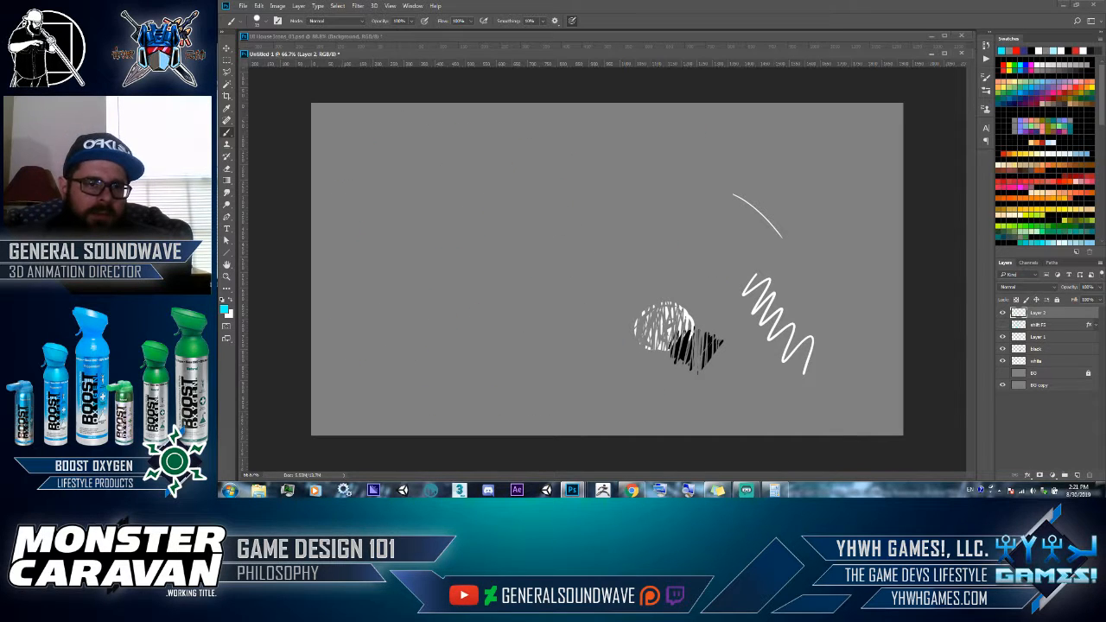
{"action": "left_click_drag", "start_coordinate": [333, 134], "coordinate": [341, 157]}
{"action": "mouse_move", "coordinate": [350, 133]}
{"action": "left_mouse_down"}
{"action": "mouse_move", "coordinate": [342, 145]}
{"action": "mouse_move", "coordinate": [389, 148]}
{"action": "mouse_move", "coordinate": [441, 123]}
{"action": "mouse_move", "coordinate": [444, 150]}
{"action": "left_mouse_up"}
{"action": "left_click_drag", "start_coordinate": [455, 140], "coordinate": [488, 149]}
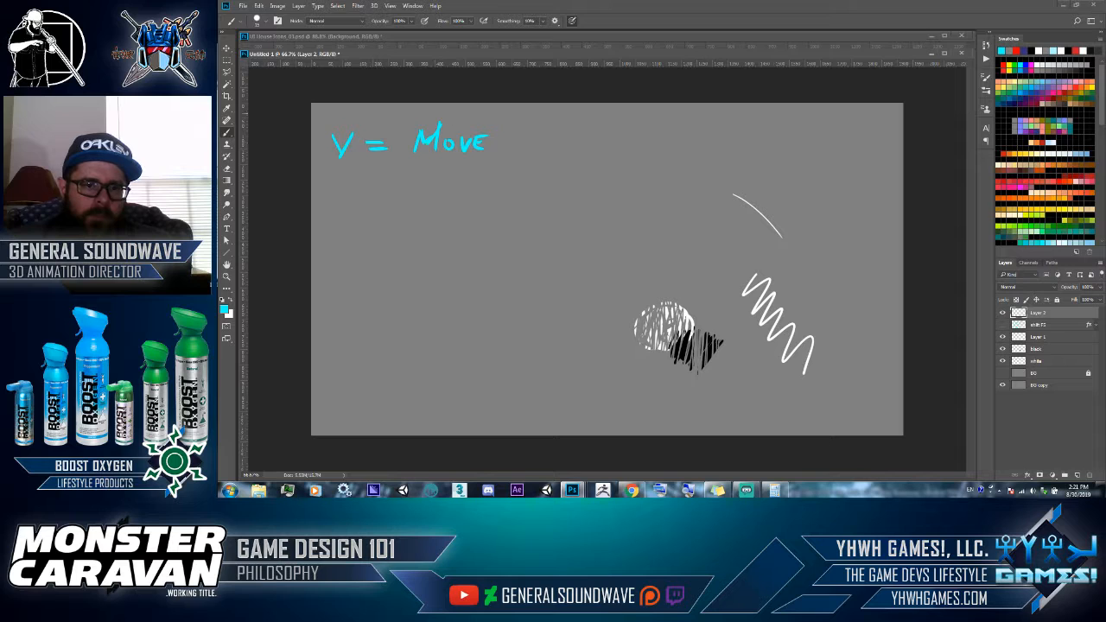
{"action": "mouse_move", "coordinate": [494, 130]}
{"action": "left_mouse_down"}
{"action": "mouse_move", "coordinate": [538, 130]}
{"action": "mouse_move", "coordinate": [517, 156]}
{"action": "left_mouse_up"}
{"action": "left_click_drag", "start_coordinate": [529, 145], "coordinate": [543, 147]}
{"action": "left_click_drag", "start_coordinate": [554, 143], "coordinate": [562, 156]}
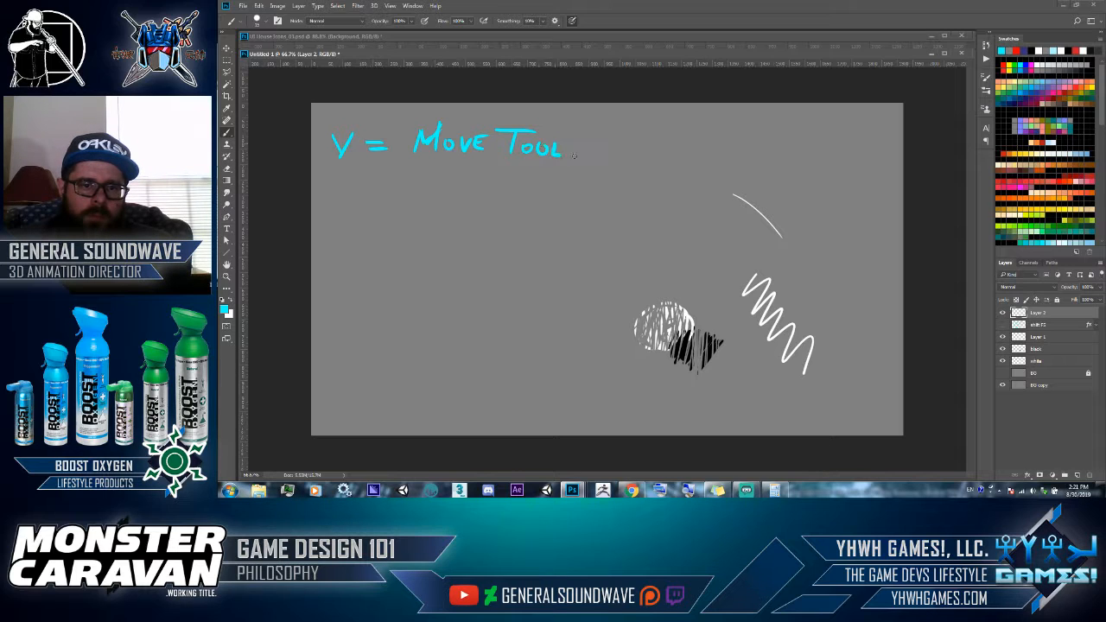
- Handwrite "V WHILST HAVING A MARQUEE" beneath the Move tool line, undoing and redrawing faulty strokes
{"action": "mouse_move", "coordinate": [332, 179]}
{"action": "left_mouse_down"}
{"action": "mouse_move", "coordinate": [339, 198]}
{"action": "mouse_move", "coordinate": [382, 204]}
{"action": "mouse_move", "coordinate": [391, 181]}
{"action": "mouse_move", "coordinate": [394, 200]}
{"action": "left_mouse_up"}
{"action": "mouse_move", "coordinate": [394, 191]}
{"action": "left_mouse_down"}
{"action": "mouse_move", "coordinate": [406, 190]}
{"action": "mouse_move", "coordinate": [406, 204]}
{"action": "mouse_move", "coordinate": [437, 200]}
{"action": "left_mouse_up"}
{"action": "key", "text": "ctrl+z"}
{"action": "mouse_move", "coordinate": [442, 182]}
{"action": "left_mouse_down"}
{"action": "mouse_move", "coordinate": [459, 180]}
{"action": "mouse_move", "coordinate": [451, 201]}
{"action": "mouse_move", "coordinate": [478, 181]}
{"action": "left_mouse_up"}
{"action": "key", "text": "ctrl+z"}
{"action": "key", "text": "ctrl+z"}
{"action": "mouse_move", "coordinate": [471, 183]}
{"action": "left_mouse_down"}
{"action": "mouse_move", "coordinate": [473, 202]}
{"action": "mouse_move", "coordinate": [525, 191]}
{"action": "left_mouse_up"}
{"action": "mouse_move", "coordinate": [525, 181]}
{"action": "left_mouse_down"}
{"action": "mouse_move", "coordinate": [525, 201]}
{"action": "mouse_move", "coordinate": [562, 184]}
{"action": "left_mouse_up"}
{"action": "mouse_move", "coordinate": [566, 182]}
{"action": "left_mouse_down"}
{"action": "mouse_move", "coordinate": [566, 200]}
{"action": "mouse_move", "coordinate": [582, 187]}
{"action": "mouse_move", "coordinate": [596, 204]}
{"action": "mouse_move", "coordinate": [626, 204]}
{"action": "mouse_move", "coordinate": [623, 189]}
{"action": "mouse_move", "coordinate": [660, 183]}
{"action": "mouse_move", "coordinate": [695, 207]}
{"action": "mouse_move", "coordinate": [761, 213]}
{"action": "left_mouse_up"}
{"action": "mouse_move", "coordinate": [765, 194]}
{"action": "left_mouse_down"}
{"action": "mouse_move", "coordinate": [788, 196]}
{"action": "mouse_move", "coordinate": [798, 212]}
{"action": "left_mouse_up"}
{"action": "mouse_move", "coordinate": [788, 193]}
{"action": "left_mouse_down"}
{"action": "mouse_move", "coordinate": [819, 211]}
{"action": "mouse_move", "coordinate": [832, 191]}
{"action": "left_mouse_up"}
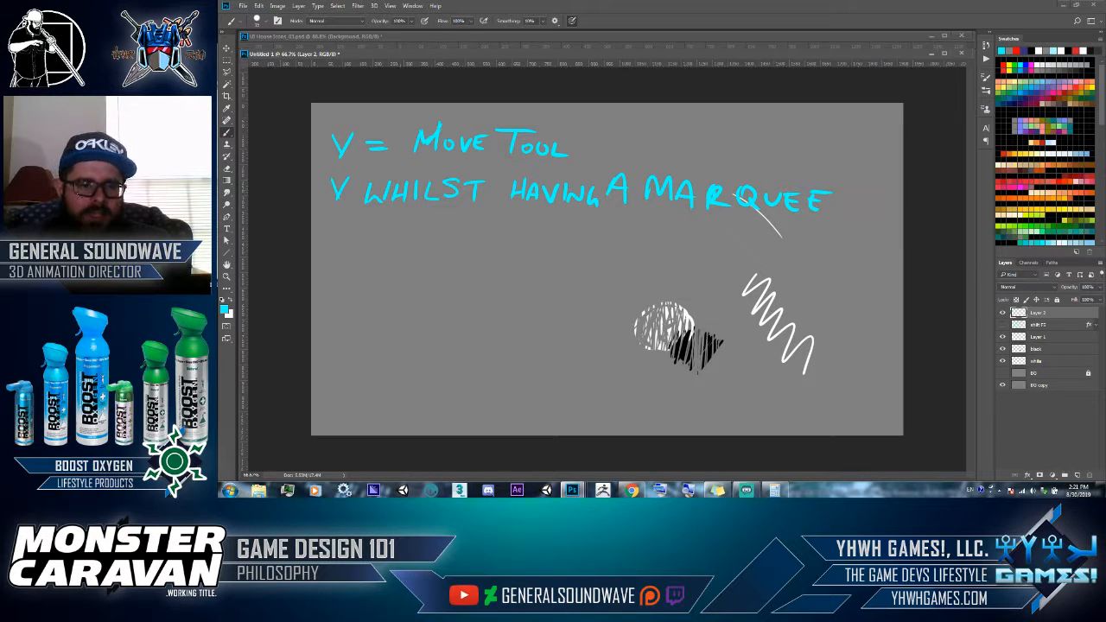
- Handwrite "SELECTION = CUT & MOVE" on the following line to complete the marquee note
{"action": "mouse_move", "coordinate": [389, 212]}
{"action": "left_mouse_down"}
{"action": "mouse_move", "coordinate": [371, 233]}
{"action": "mouse_move", "coordinate": [411, 235]}
{"action": "mouse_move", "coordinate": [416, 218]}
{"action": "left_mouse_up"}
{"action": "mouse_move", "coordinate": [420, 218]}
{"action": "left_mouse_down"}
{"action": "mouse_move", "coordinate": [428, 235]}
{"action": "mouse_move", "coordinate": [494, 220]}
{"action": "left_mouse_up"}
{"action": "mouse_move", "coordinate": [482, 223]}
{"action": "left_mouse_down"}
{"action": "mouse_move", "coordinate": [482, 239]}
{"action": "mouse_move", "coordinate": [494, 235]}
{"action": "left_mouse_up"}
{"action": "left_click_drag", "start_coordinate": [510, 221], "coordinate": [570, 221]}
{"action": "mouse_move", "coordinate": [556, 235]}
{"action": "left_mouse_down"}
{"action": "mouse_move", "coordinate": [596, 240]}
{"action": "mouse_move", "coordinate": [637, 226]}
{"action": "left_mouse_up"}
{"action": "mouse_move", "coordinate": [628, 228]}
{"action": "left_mouse_down"}
{"action": "mouse_move", "coordinate": [628, 242]}
{"action": "mouse_move", "coordinate": [686, 231]}
{"action": "mouse_move", "coordinate": [700, 247]}
{"action": "left_mouse_up"}
{"action": "mouse_move", "coordinate": [712, 237]}
{"action": "left_mouse_down"}
{"action": "mouse_move", "coordinate": [741, 232]}
{"action": "mouse_move", "coordinate": [748, 250]}
{"action": "mouse_move", "coordinate": [757, 233]}
{"action": "mouse_move", "coordinate": [765, 249]}
{"action": "mouse_move", "coordinate": [768, 231]}
{"action": "mouse_move", "coordinate": [762, 239]}
{"action": "left_mouse_up"}
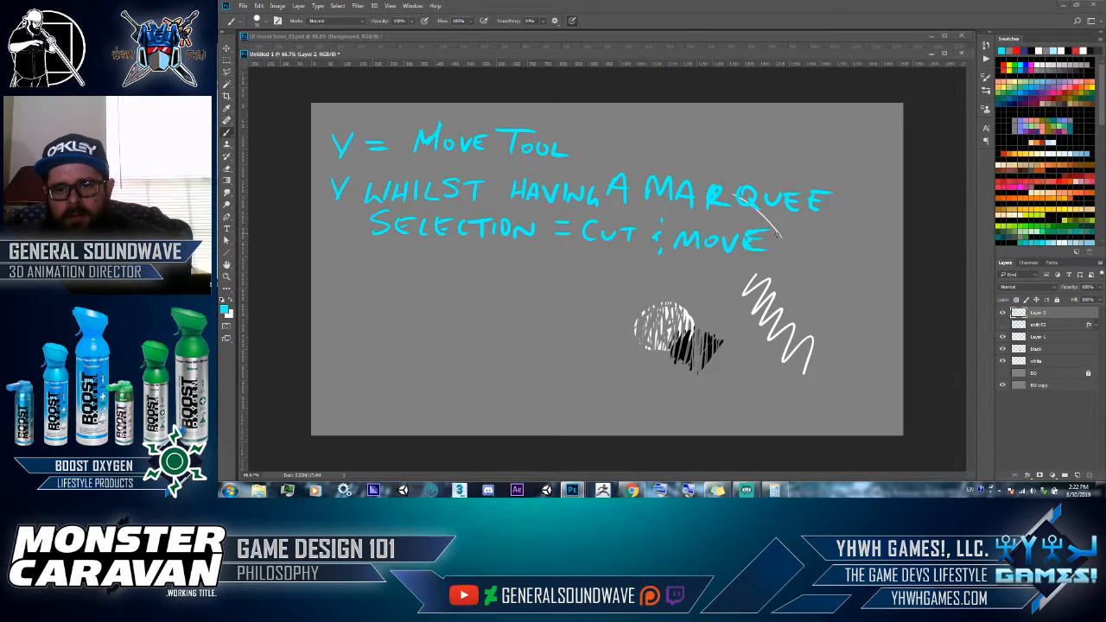